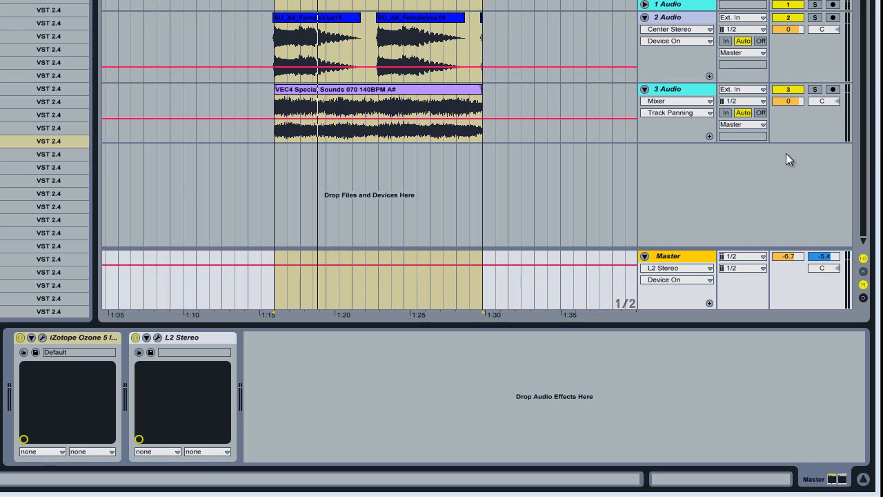
# Play the female vocal and VEC4 Special Sounds tracks together from just before the first vocal clip
pyautogui.click(786, 124)
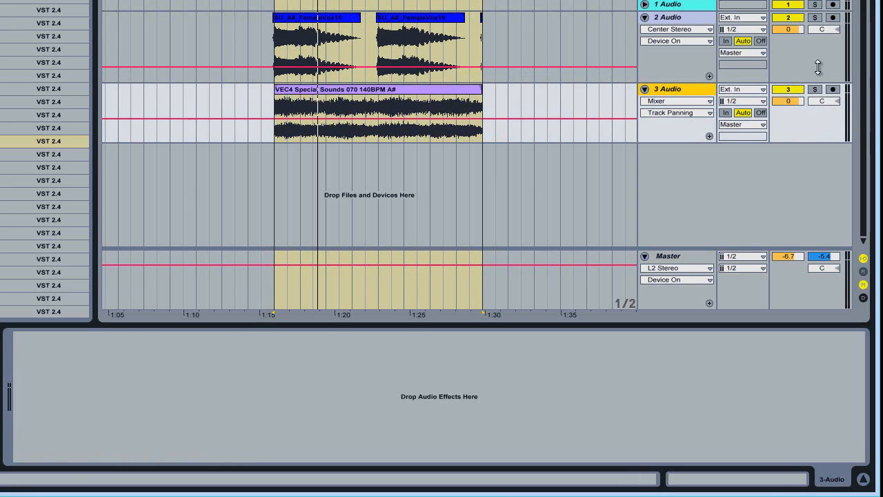
pyautogui.click(817, 67)
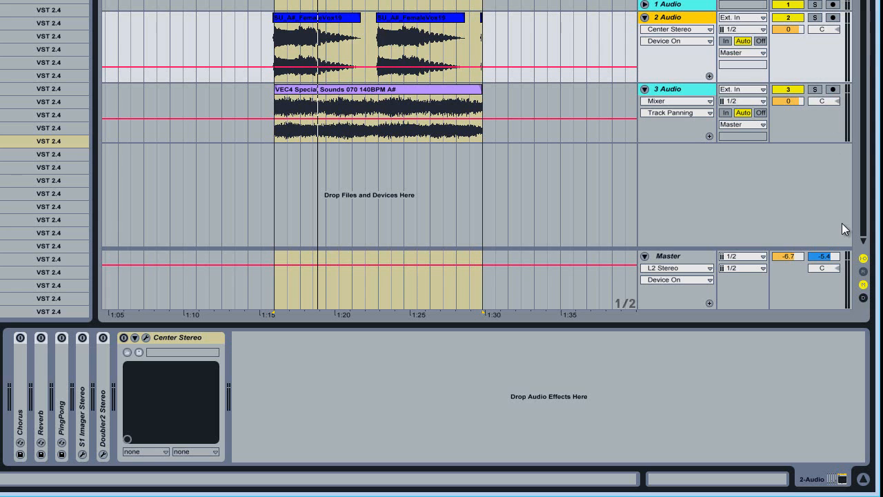
pyautogui.click(306, 25)
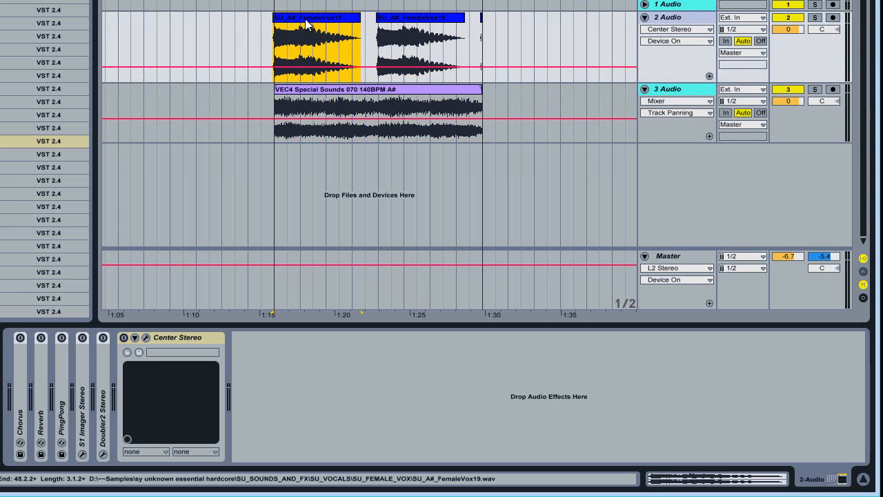
pyautogui.click(269, 40)
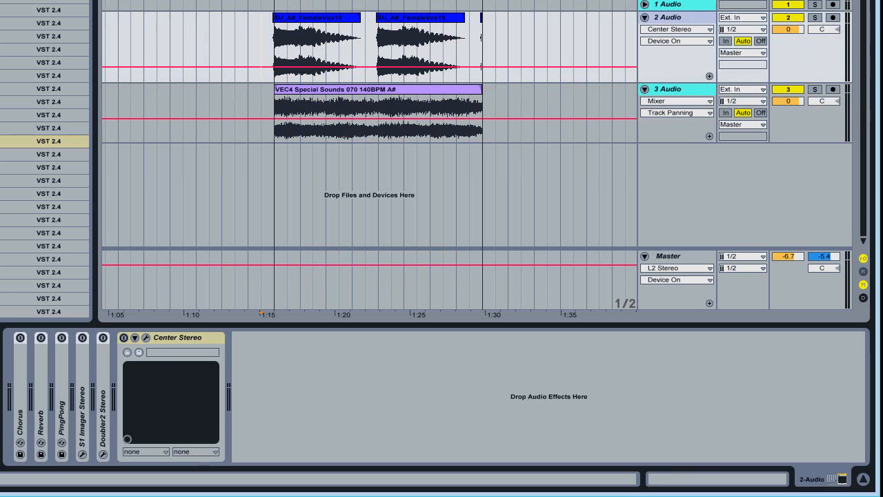
pyautogui.press('space')
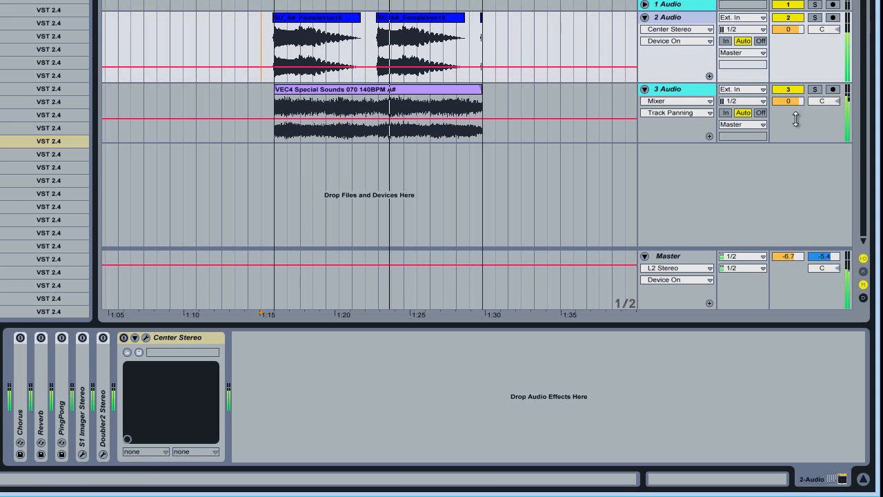
# Open the master's iZotope Ozone 5 Imager, solo the 3 Audio track and play it while watching the vectorscope
pyautogui.click(793, 279)
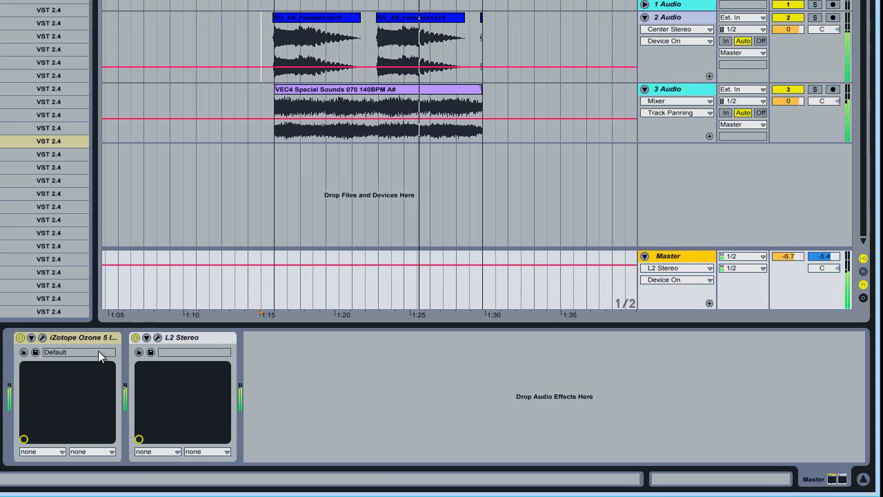
pyautogui.click(42, 337)
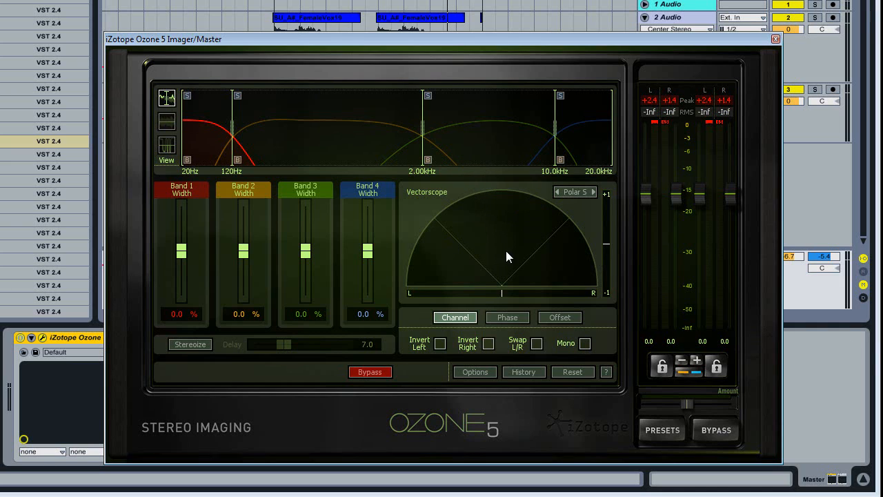
pyautogui.click(812, 90)
pyautogui.click(284, 18)
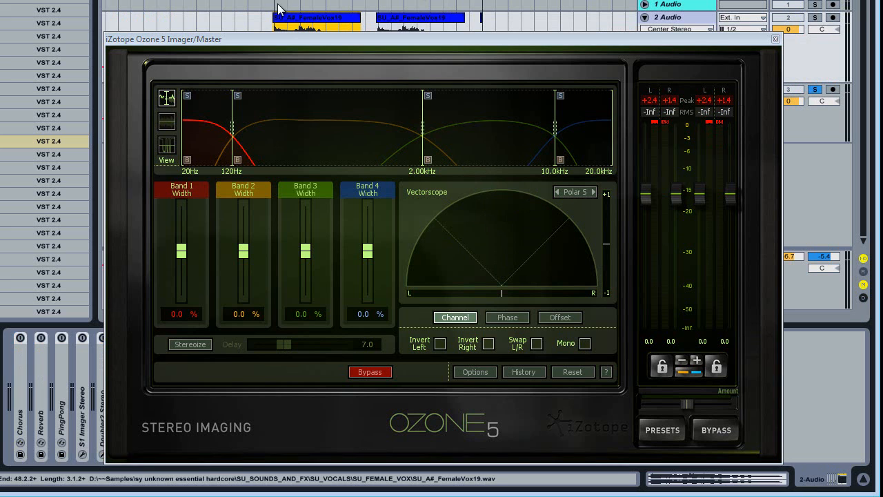
pyautogui.click(274, 4)
pyautogui.press('space')
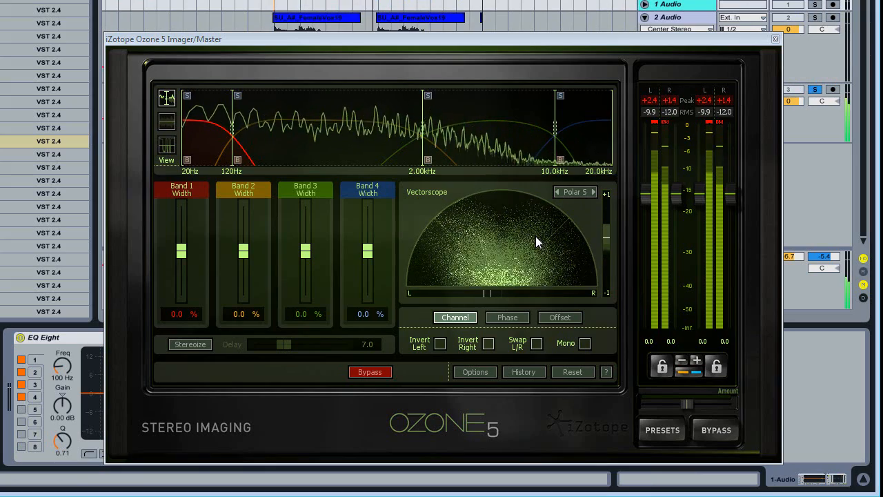
pyautogui.press('space')
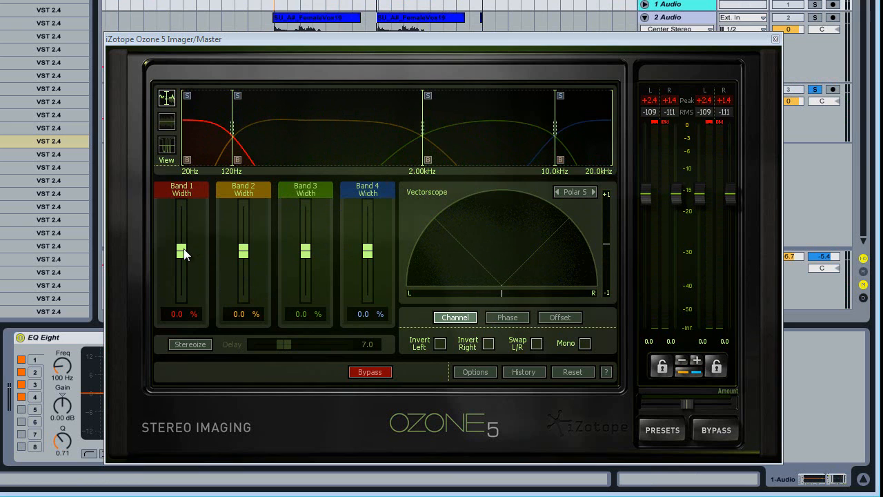
# Set the width of all four imager bands to -100% and play the soloed 3 Audio track
pyautogui.moveTo(182, 251); pyautogui.dragTo(183, 299)
pyautogui.moveTo(250, 264); pyautogui.dragTo(259, 309)
pyautogui.moveTo(306, 252); pyautogui.dragTo(313, 341)
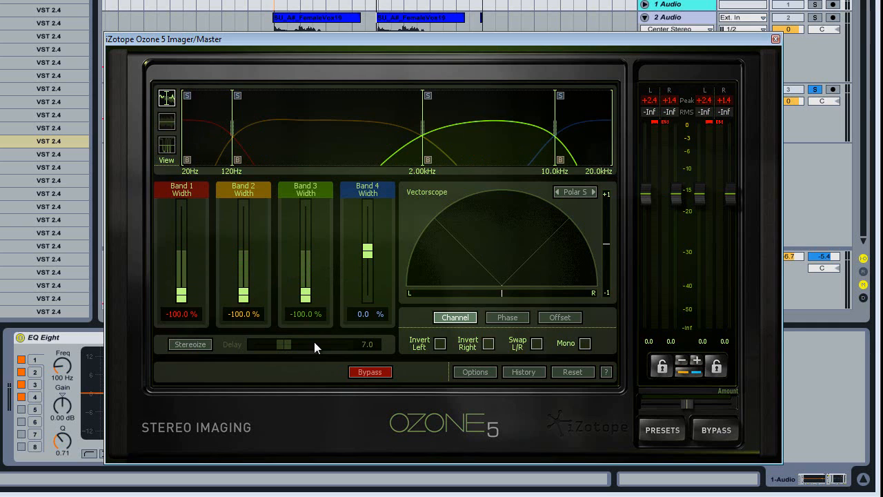
pyautogui.moveTo(368, 252); pyautogui.dragTo(373, 376)
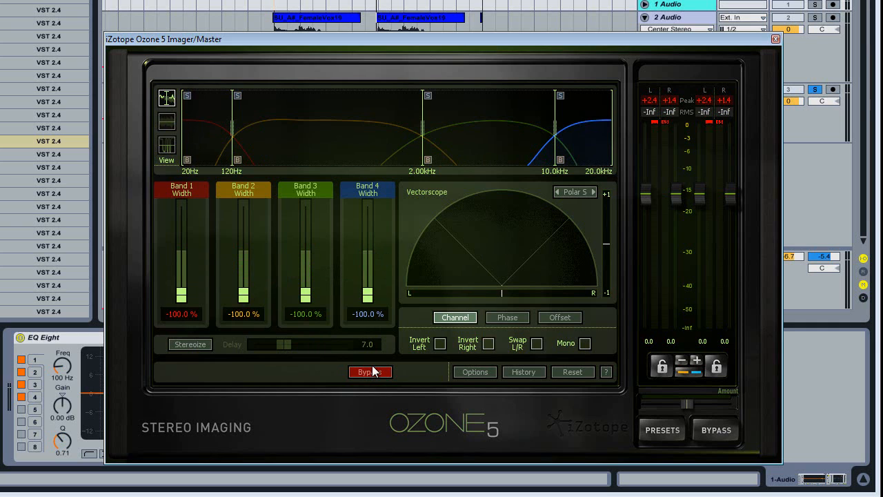
pyautogui.press('space')
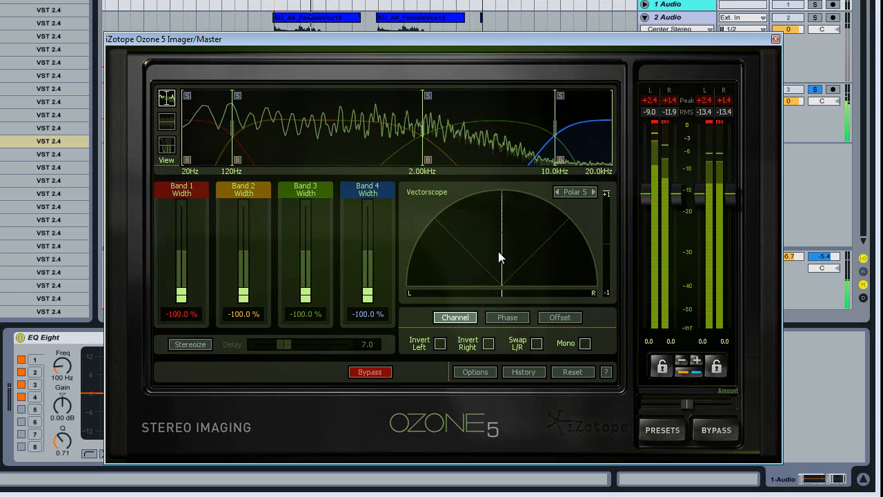
# Reset the width of all four imager bands to 0% and stop playback
pyautogui.doubleClick(367, 296)
pyautogui.doubleClick(304, 296)
pyautogui.doubleClick(243, 296)
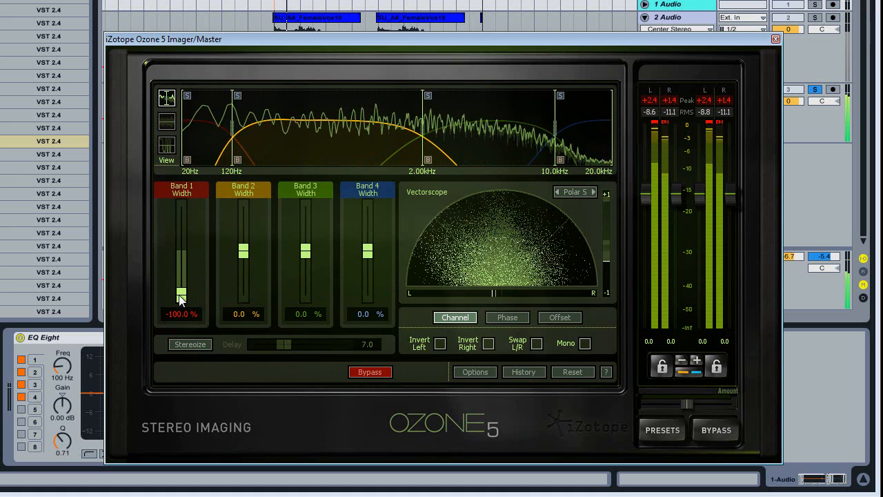
pyautogui.doubleClick(180, 295)
pyautogui.press('space')
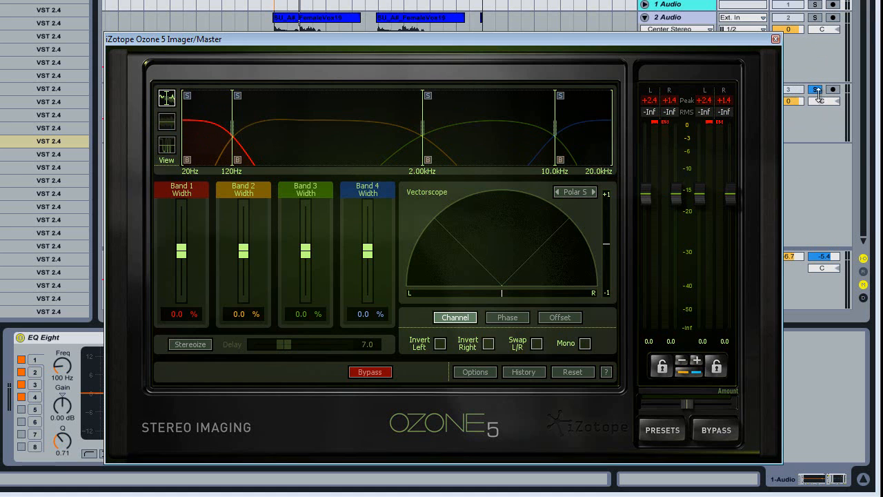
# Solo the 2 Audio vocal track, examine its first clip on the Ozone vectorscope during playback, and close the imager
pyautogui.press('space')
pyautogui.click(815, 18)
pyautogui.click(295, 20)
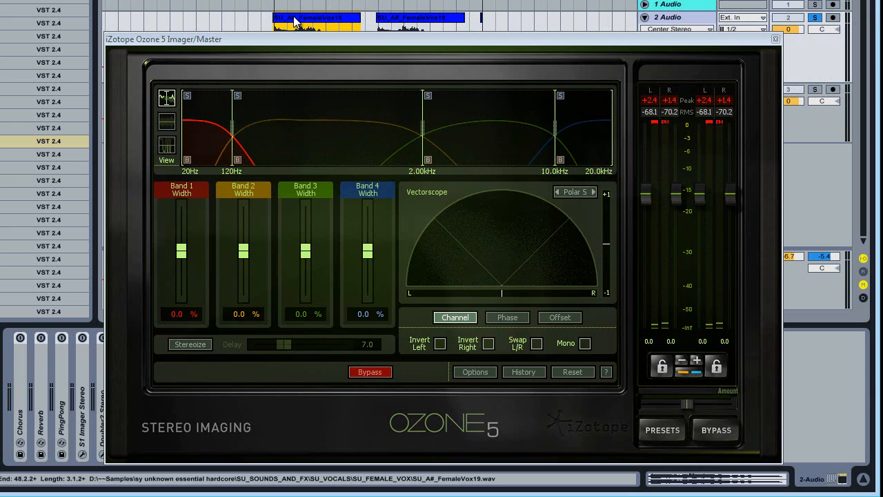
pyautogui.press('space')
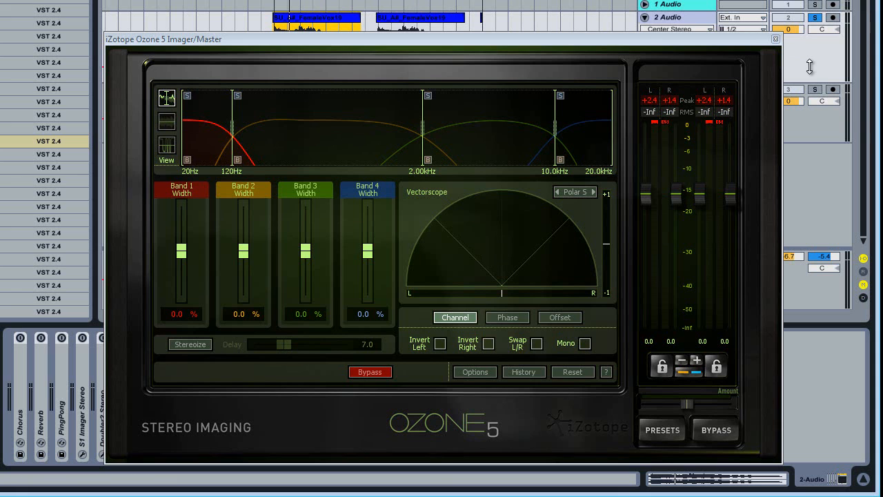
pyautogui.press('space')
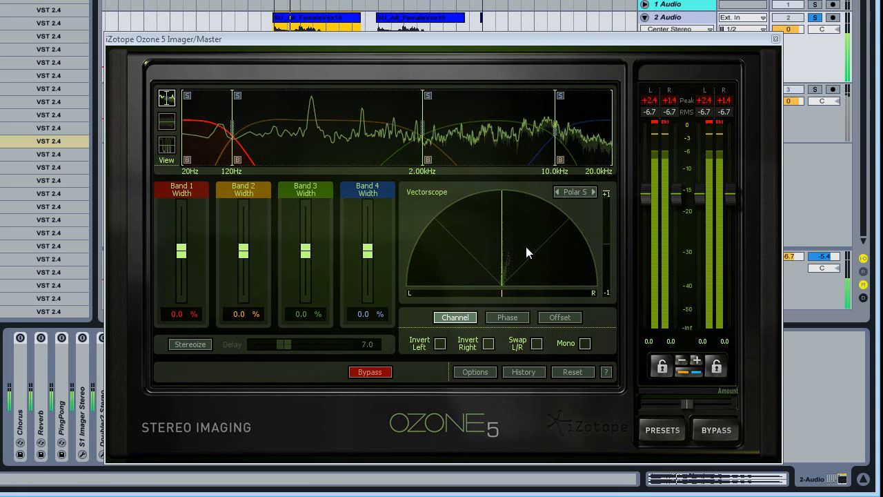
pyautogui.press('space')
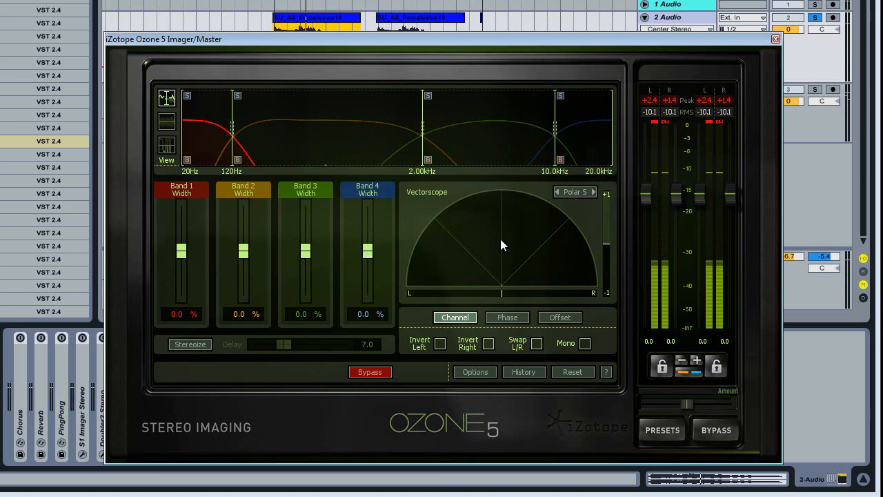
pyautogui.press('space')
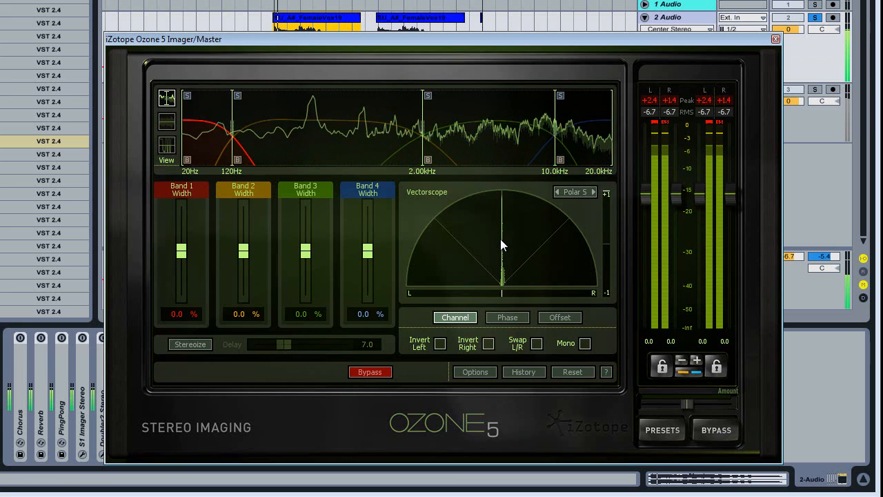
pyautogui.press('space')
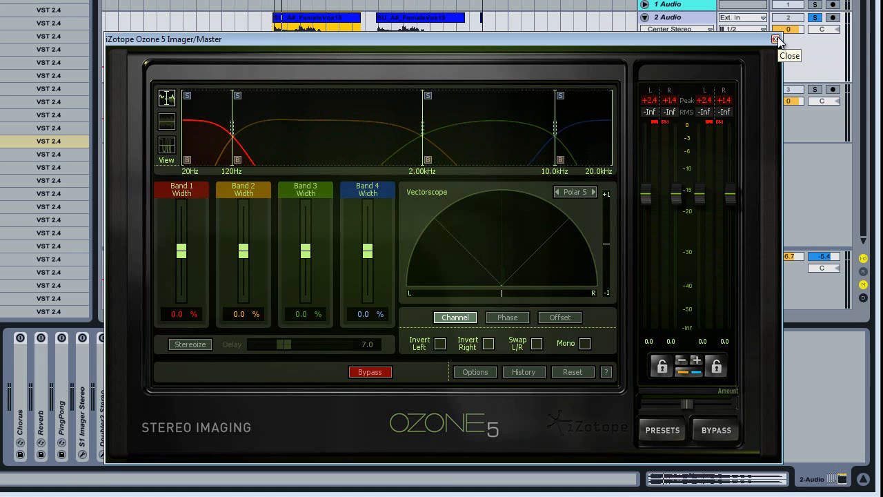
pyautogui.click(777, 39)
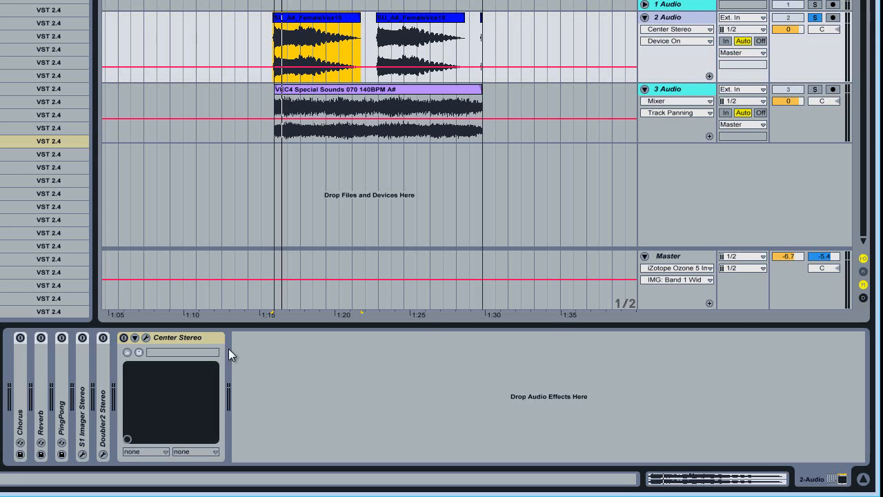
# Activate the Chorus on the 2 Audio vocal track with 37% Dry/Wet and 0.0% Feedback, playing the vocal to hear it
pyautogui.click(810, 295)
pyautogui.click(546, 76)
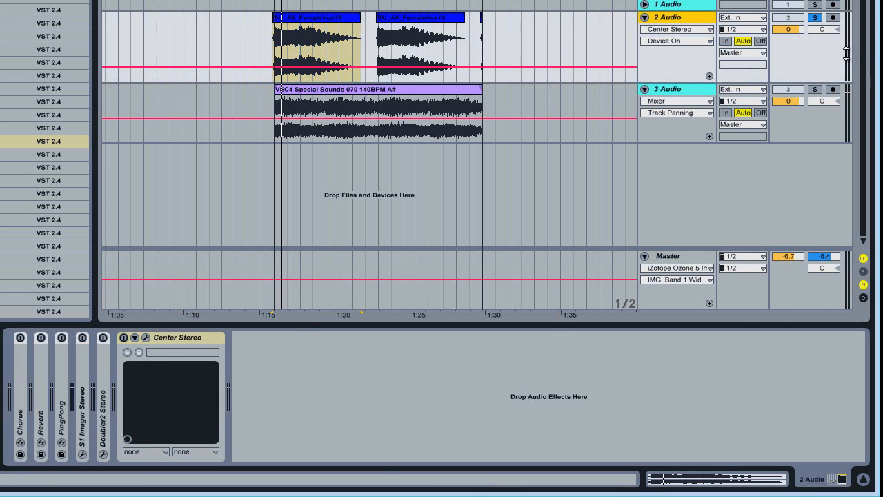
pyautogui.doubleClick(23, 377)
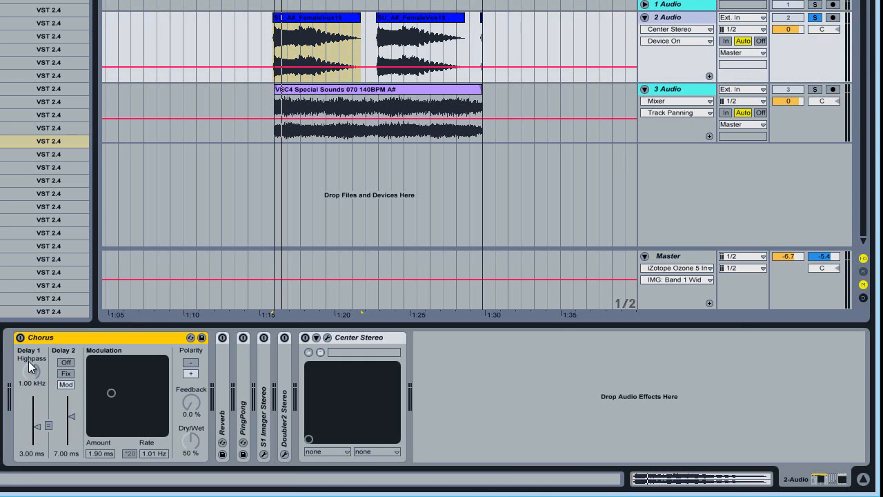
pyautogui.moveTo(190, 440); pyautogui.dragTo(189, 476)
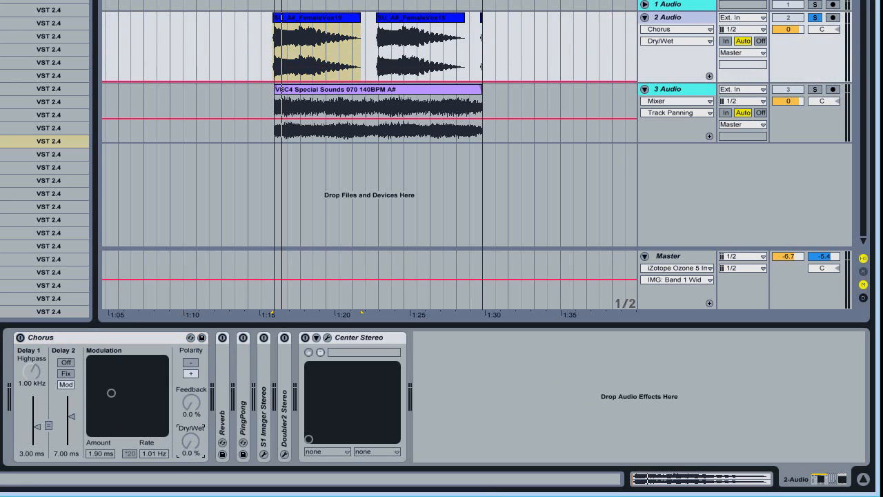
pyautogui.click(20, 337)
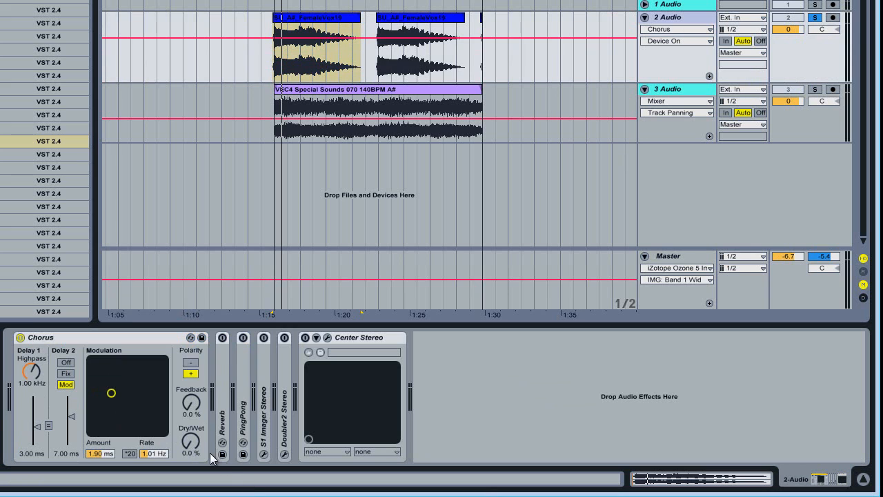
pyautogui.moveTo(190, 454)
pyautogui.mouseDown()
pyautogui.moveTo(189, 440)
pyautogui.moveTo(200, 444)
pyautogui.mouseUp()
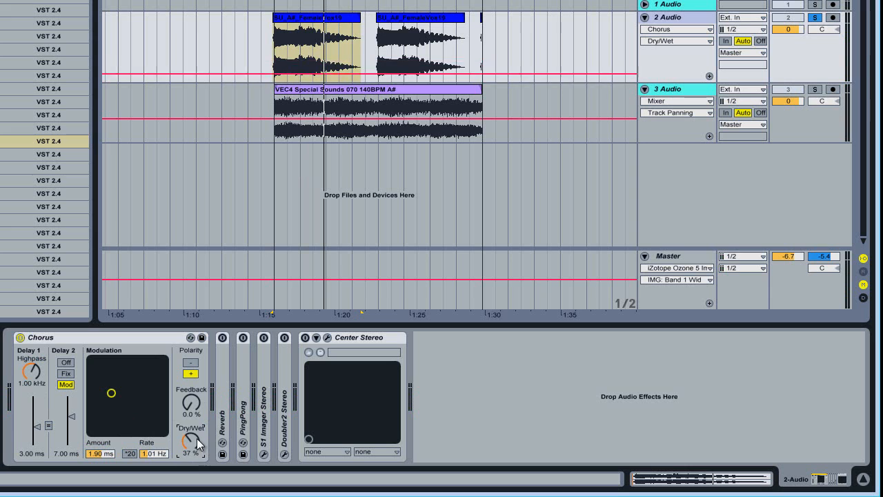
pyautogui.press('space')
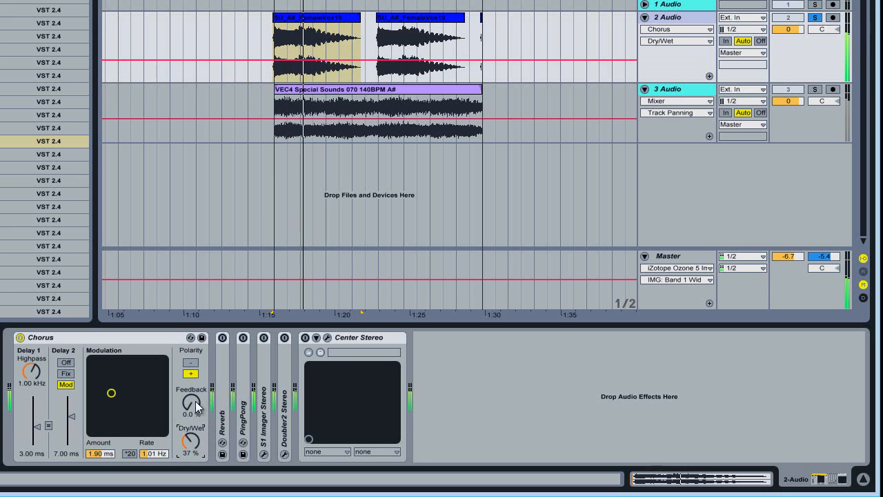
pyautogui.moveTo(197, 407)
pyautogui.mouseDown()
pyautogui.moveTo(197, 393)
pyautogui.moveTo(196, 417)
pyautogui.moveTo(196, 407)
pyautogui.mouseUp()
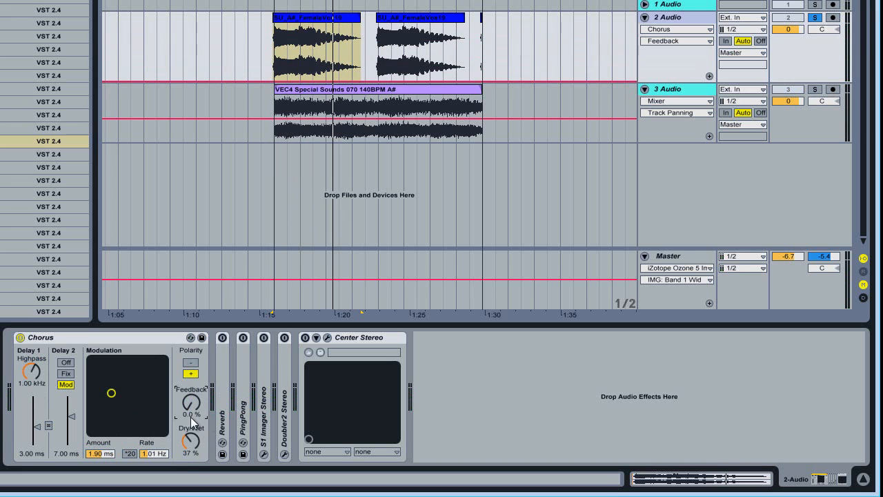
# Examine the chorused vocal's stereo spread in the master's Ozone 5 Imager during playback, and close the imager
pyautogui.click(793, 273)
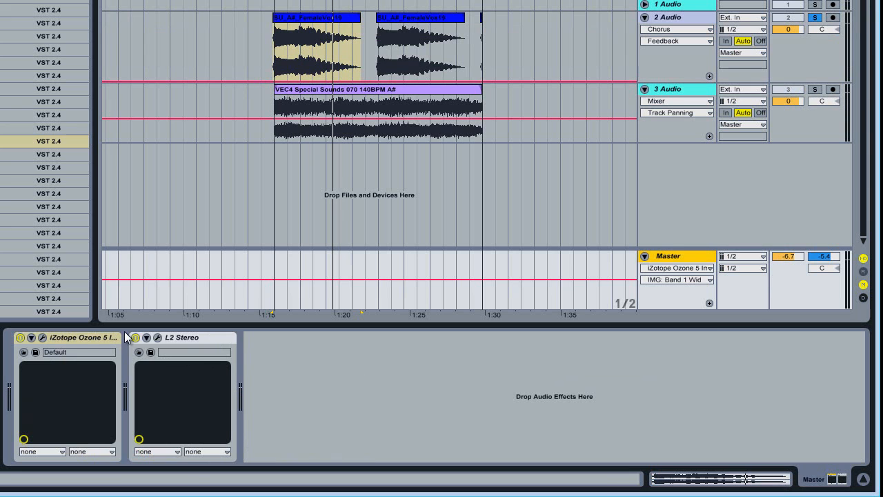
pyautogui.click(43, 337)
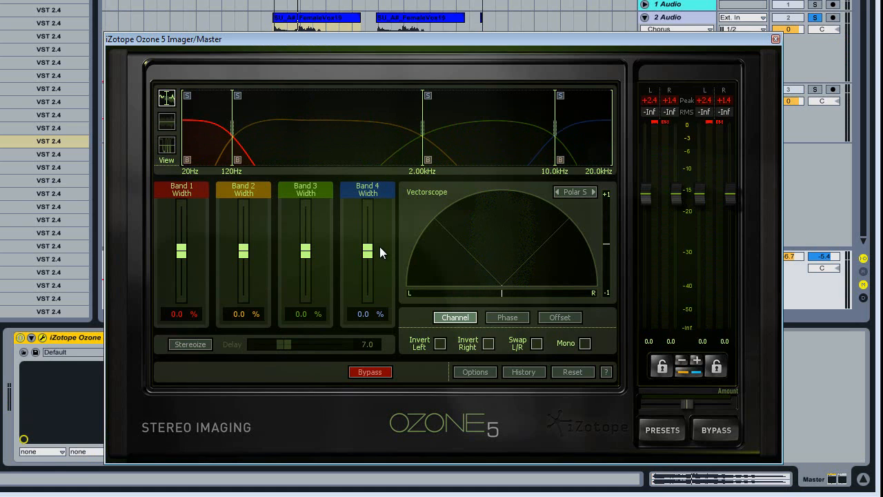
pyautogui.press('space')
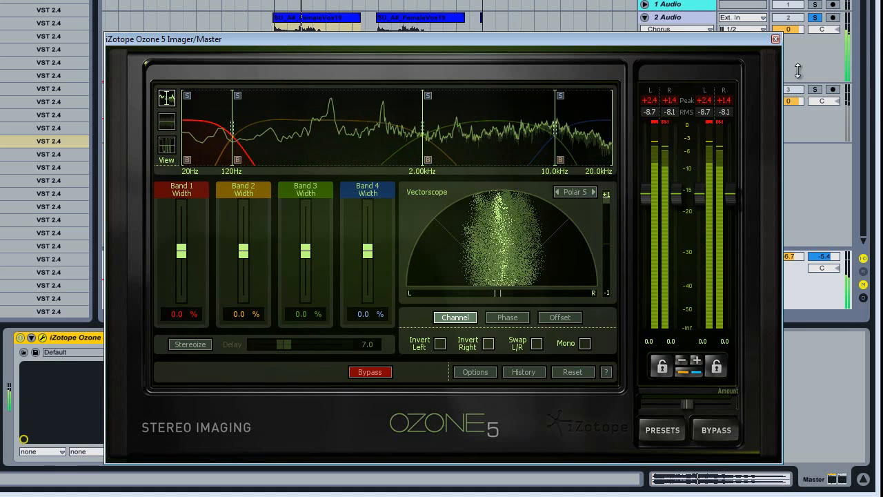
pyautogui.press('space')
pyautogui.click(776, 39)
# Expand the Reverb on the 2 Audio vocal track and set its Dry/Wet to 0.0%
pyautogui.click(805, 68)
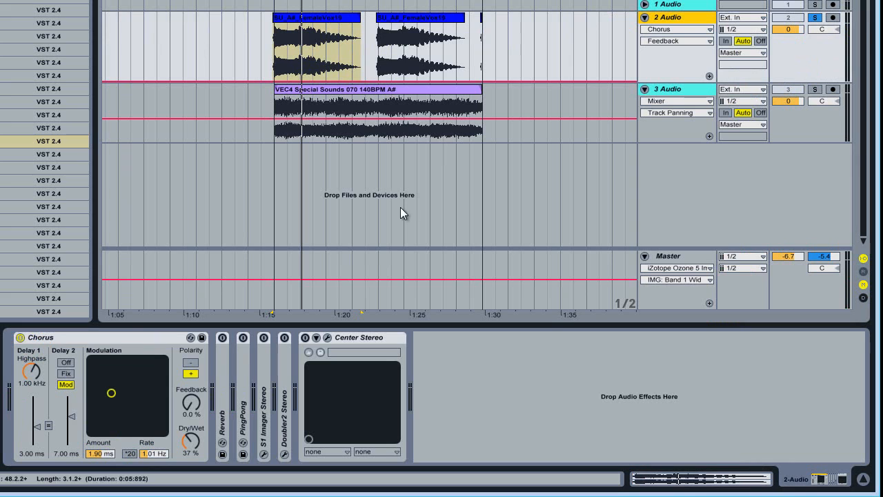
pyautogui.doubleClick(226, 378)
pyautogui.moveTo(525, 441); pyautogui.dragTo(521, 440)
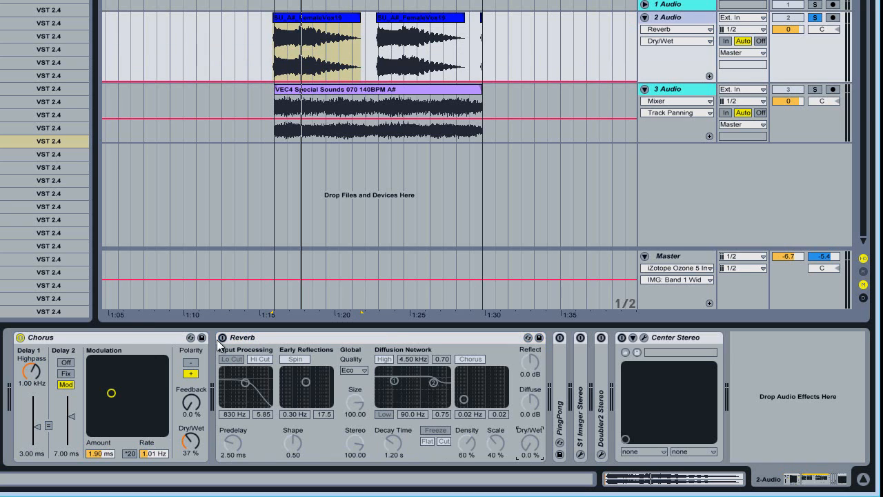
# Solo the 3 Audio track and play its VEC4 Special Sounds clip to hear the stereo material
pyautogui.click(816, 89)
pyautogui.click(403, 104)
pyautogui.click(414, 90)
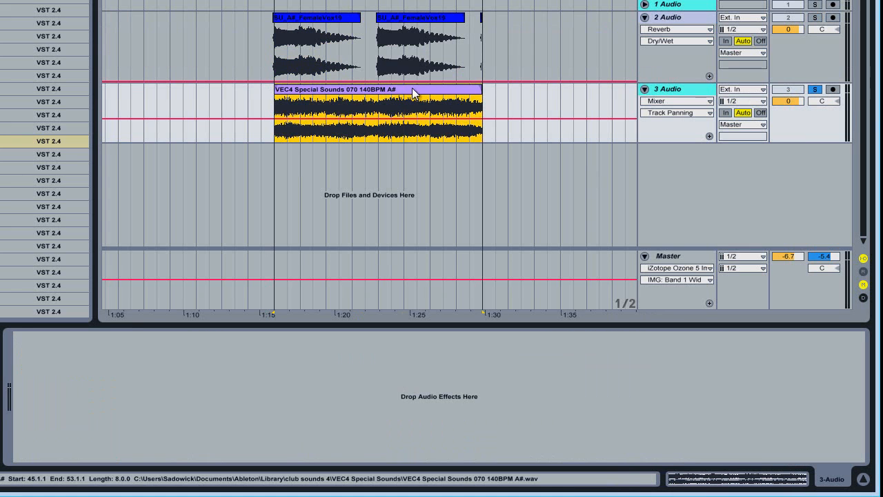
pyautogui.press('space')
# Solo the 2 Audio vocal track and activate its Reverb with 44% Dry/Wet during playback
pyautogui.click(815, 17)
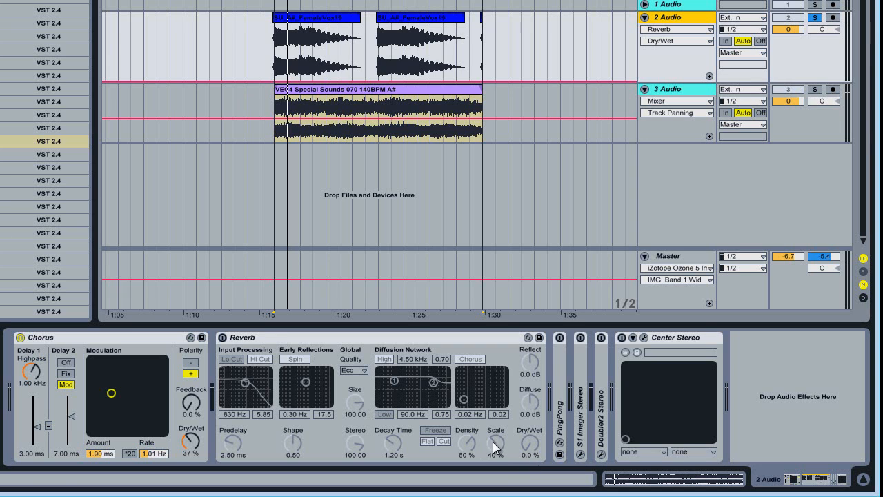
pyautogui.click(222, 337)
pyautogui.press('space')
pyautogui.moveTo(532, 448); pyautogui.dragTo(532, 449)
# Switch off the Reverb's Flat, Cut, Hi Cut, Spin, High and Chorus options
pyautogui.click(427, 442)
pyautogui.click(443, 442)
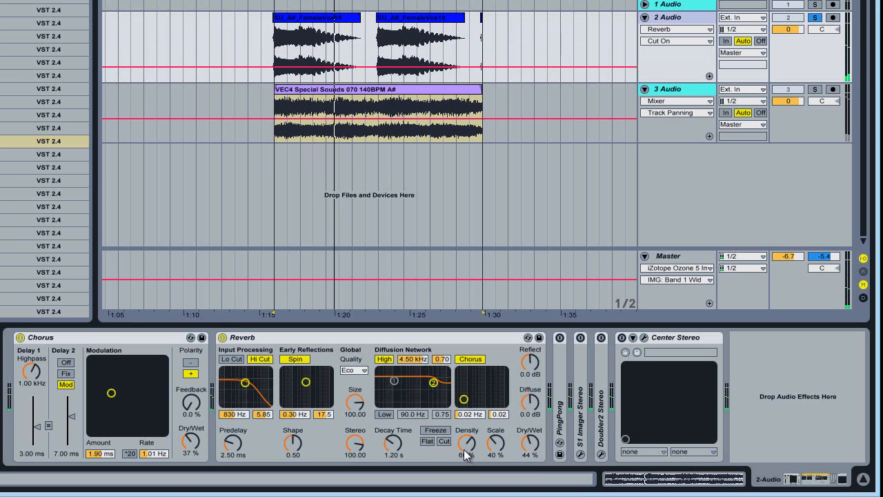
pyautogui.click(260, 359)
pyautogui.click(295, 359)
pyautogui.click(384, 359)
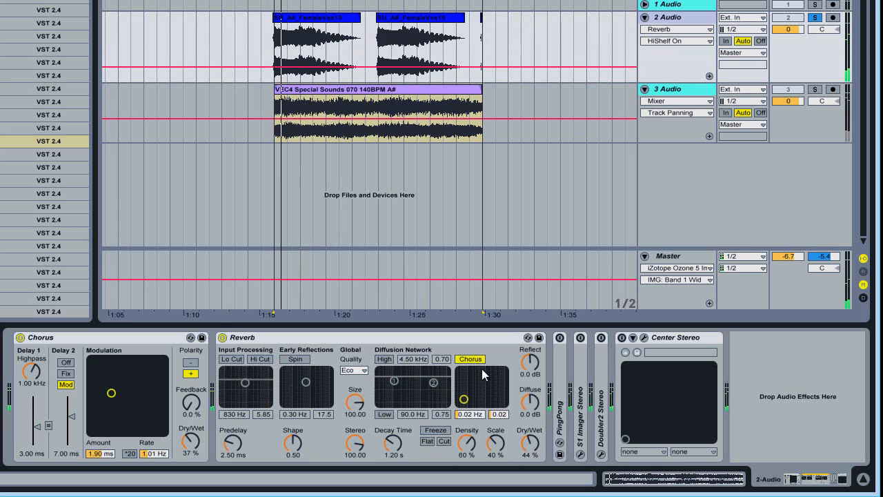
pyautogui.click(470, 359)
# Give the Reverb a Lo Cut at 3.02 kHz, 10.3 s Decay Time and 33% Dry/Wet, and bypass it after listening
pyautogui.click(232, 359)
pyautogui.moveTo(245, 383); pyautogui.dragTo(248, 380)
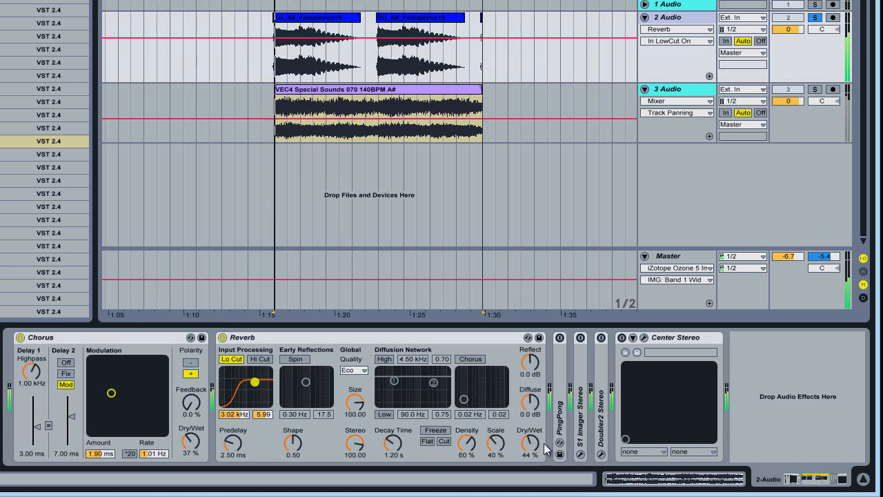
pyautogui.moveTo(390, 435); pyautogui.dragTo(396, 442)
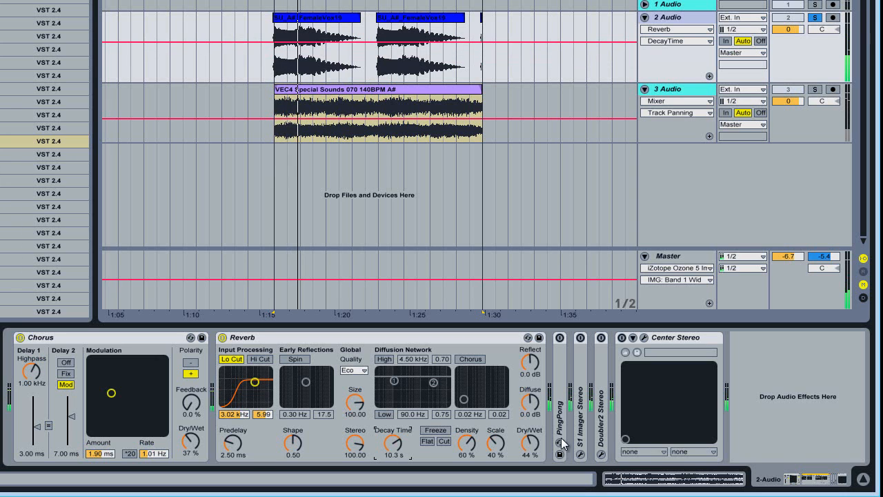
pyautogui.click(528, 449)
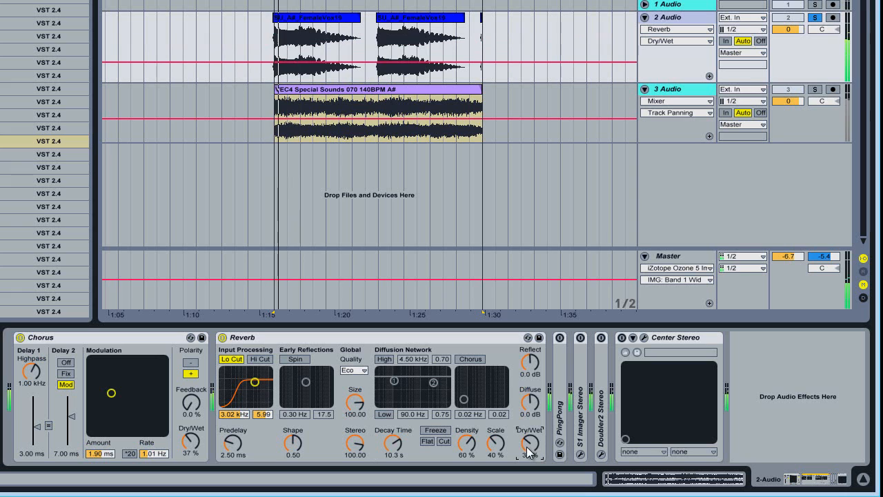
pyautogui.click(222, 338)
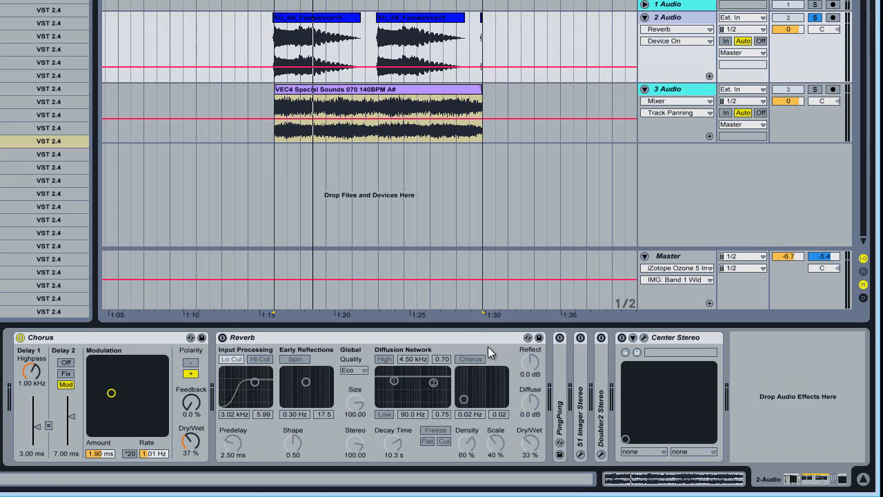
# Move the PingPong delay between Chorus and Reverb, expand and activate it, and set its Dry/Wet to 36% during playback
pyautogui.moveTo(560, 369); pyautogui.dragTo(231, 355)
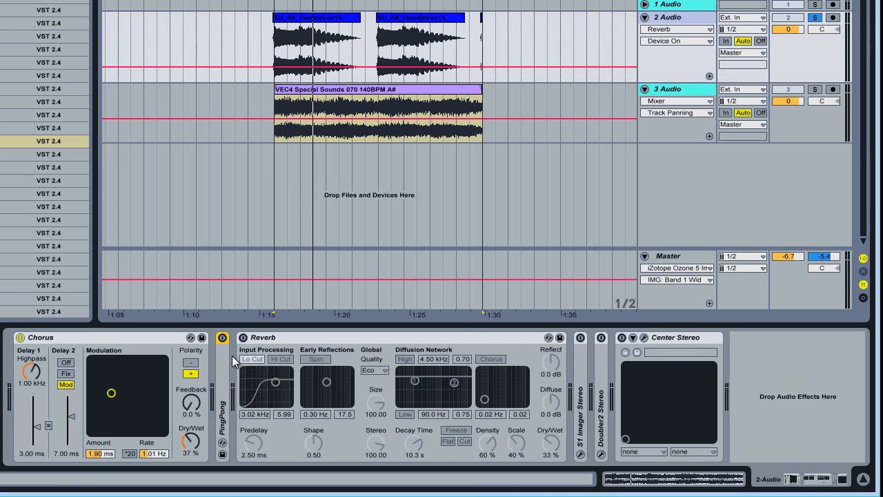
pyautogui.doubleClick(224, 349)
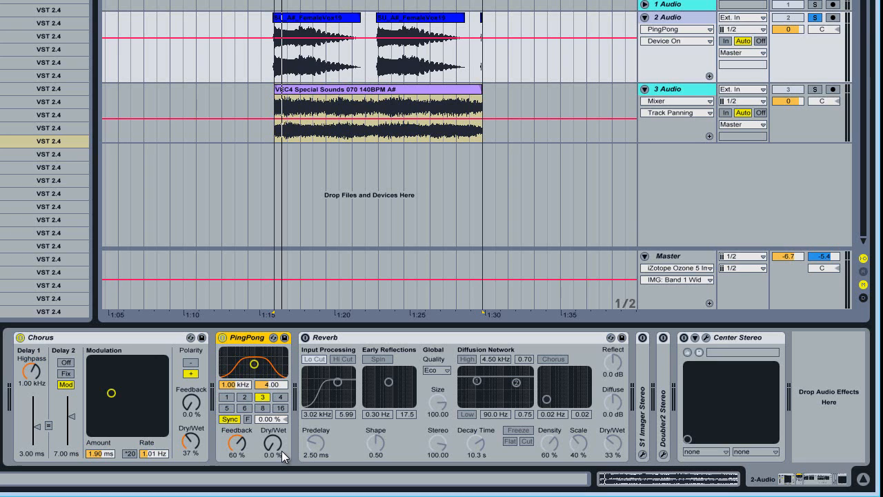
pyautogui.moveTo(271, 445); pyautogui.dragTo(276, 445)
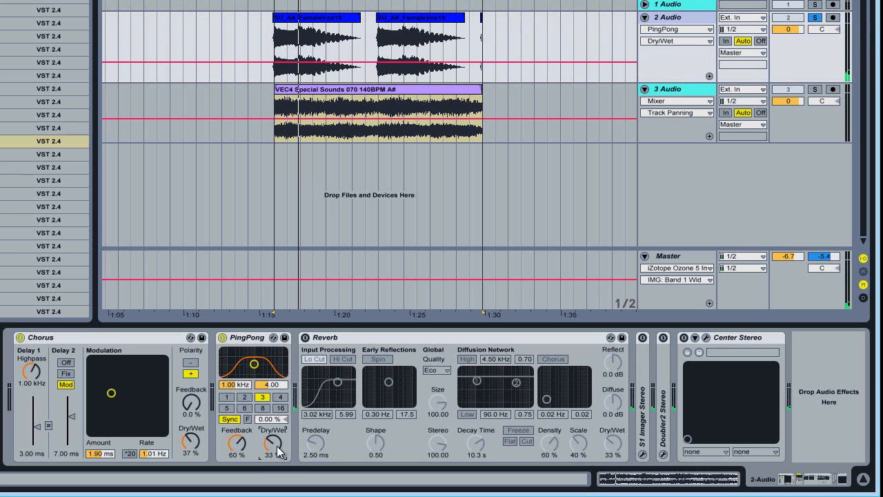
pyautogui.moveTo(277, 446); pyautogui.dragTo(276, 446)
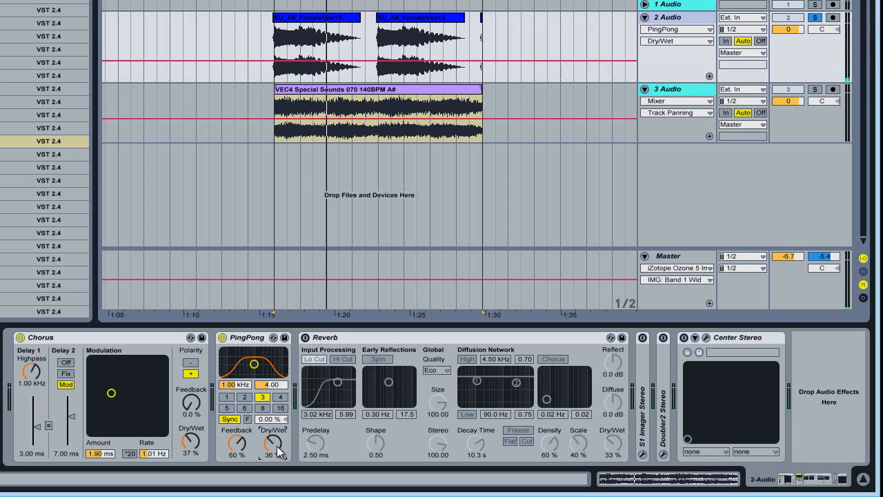
# Solo 3 Audio together with the 2 Audio vocal and listen to both from the first vocal clip
pyautogui.click(816, 92)
pyautogui.click(310, 28)
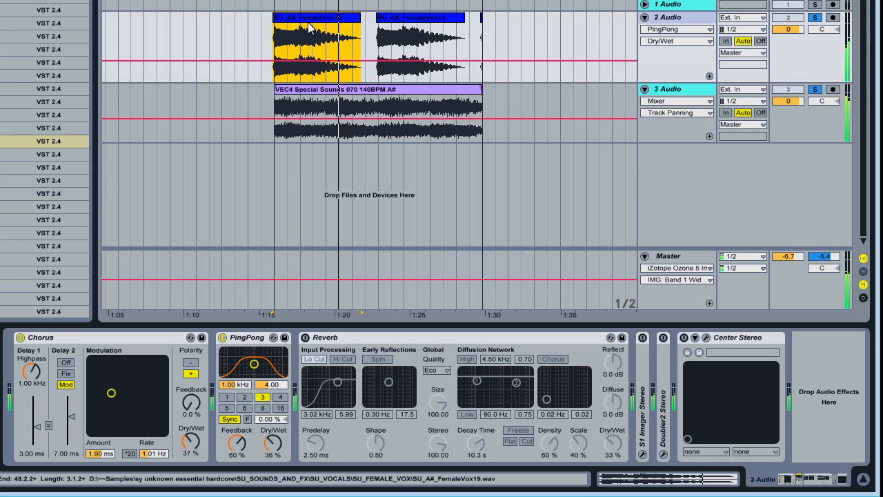
pyautogui.press('space')
pyautogui.click(796, 52)
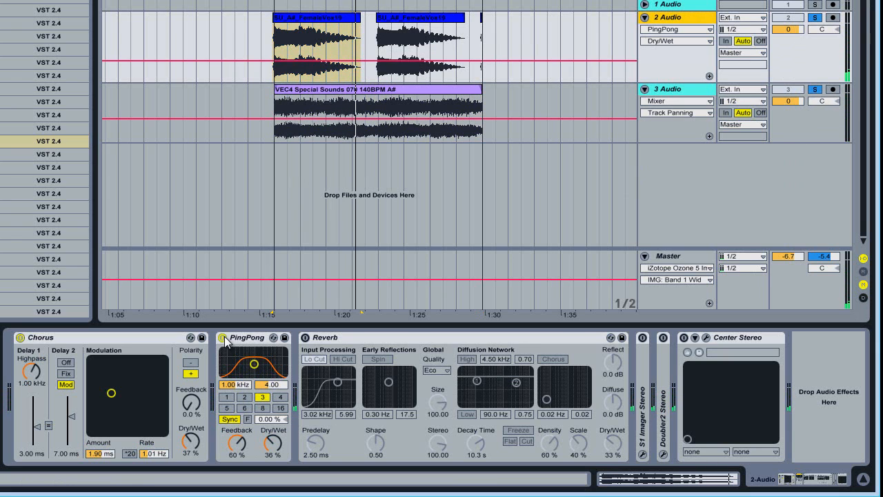
# Set the PingPong's Dry/Wet to 30% and reactivate the Reverb with 32% Dry/Wet
pyautogui.moveTo(278, 447); pyautogui.dragTo(278, 454)
pyautogui.click(305, 338)
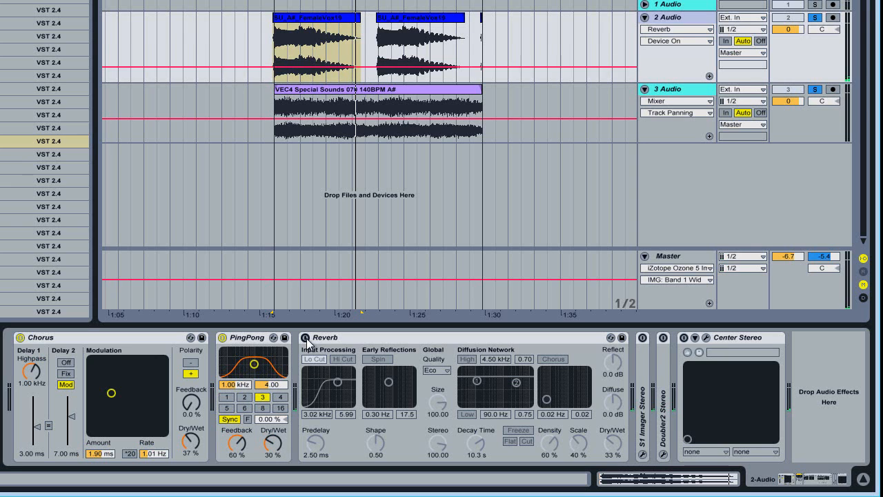
pyautogui.moveTo(616, 444); pyautogui.dragTo(616, 447)
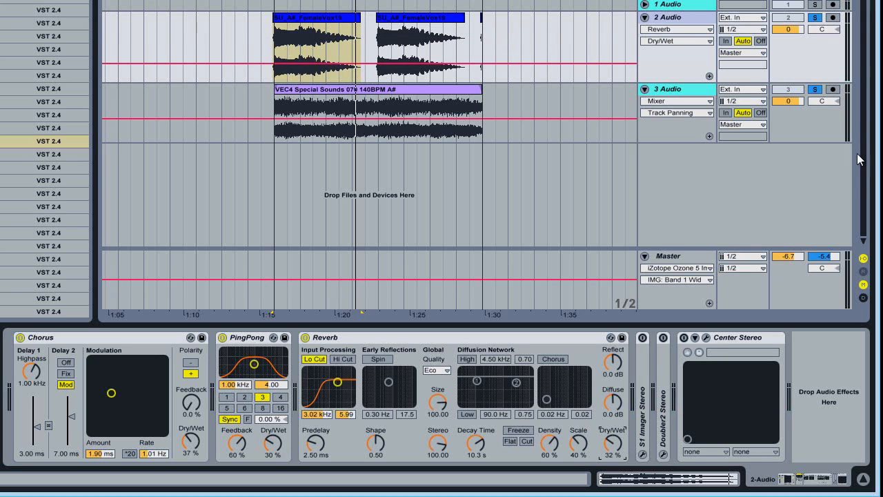
# Unsolo 3 Audio and play the vocal, bypassing and reactivating the Chorus to compare the effect chain
pyautogui.click(814, 89)
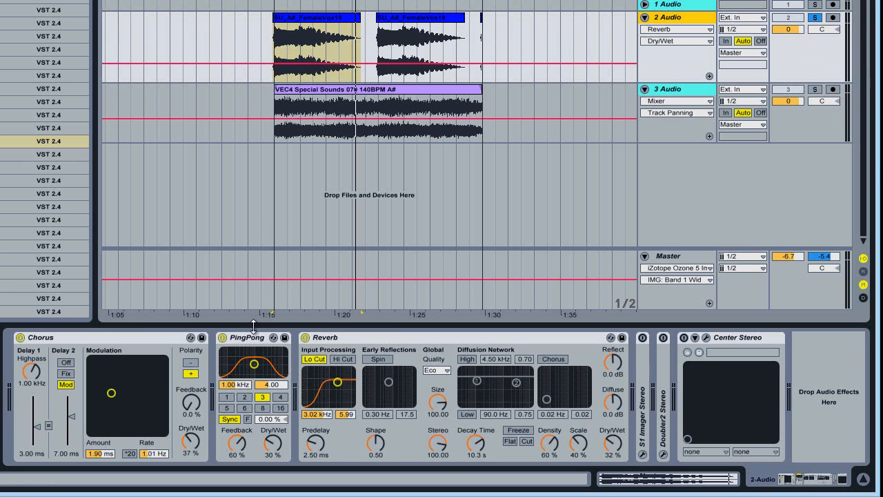
pyautogui.click(322, 338)
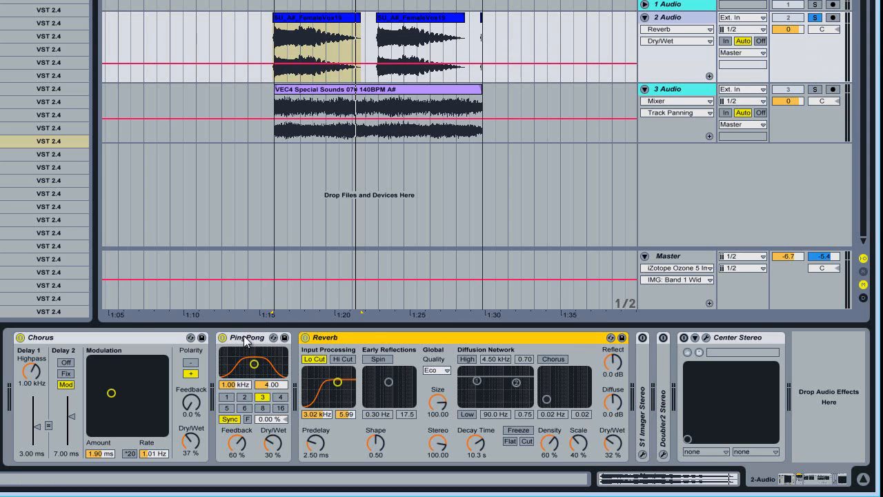
pyautogui.press('space')
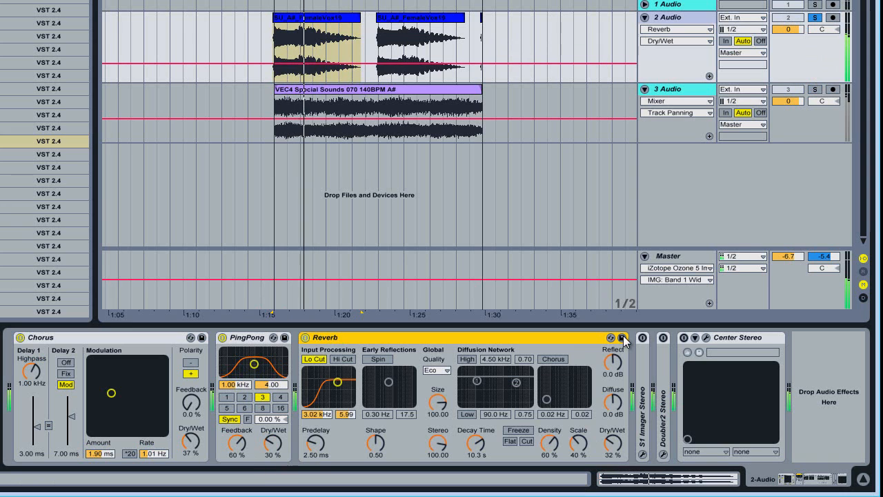
pyautogui.click(21, 338)
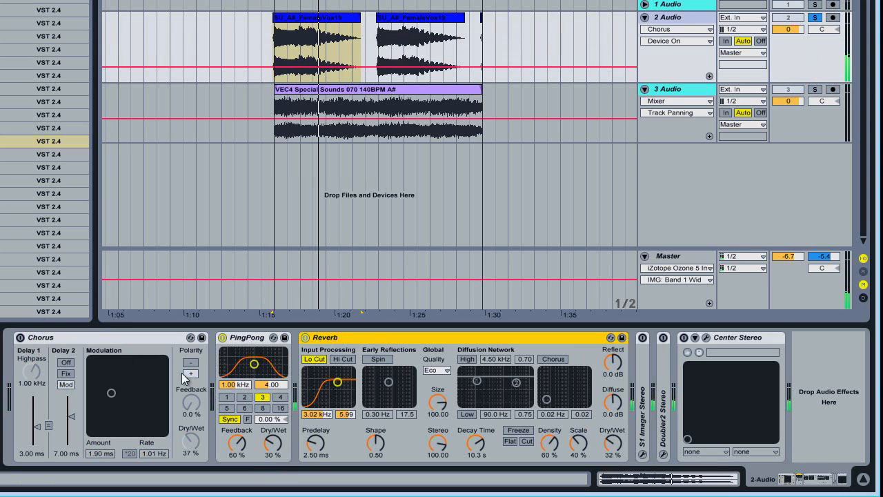
pyautogui.click(20, 338)
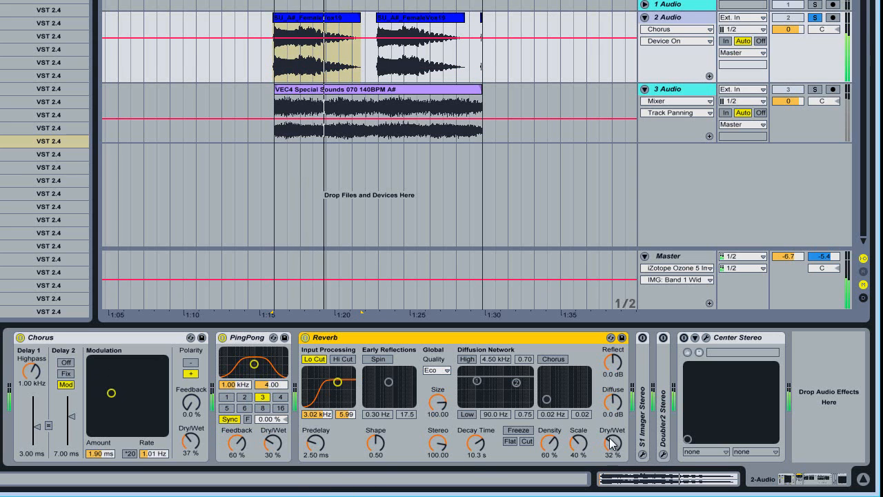
# Activate and open the S1 Imager Stereo on the vocal, set its Width to 0.00, and play the vocal
pyautogui.click(642, 339)
pyautogui.doubleClick(643, 347)
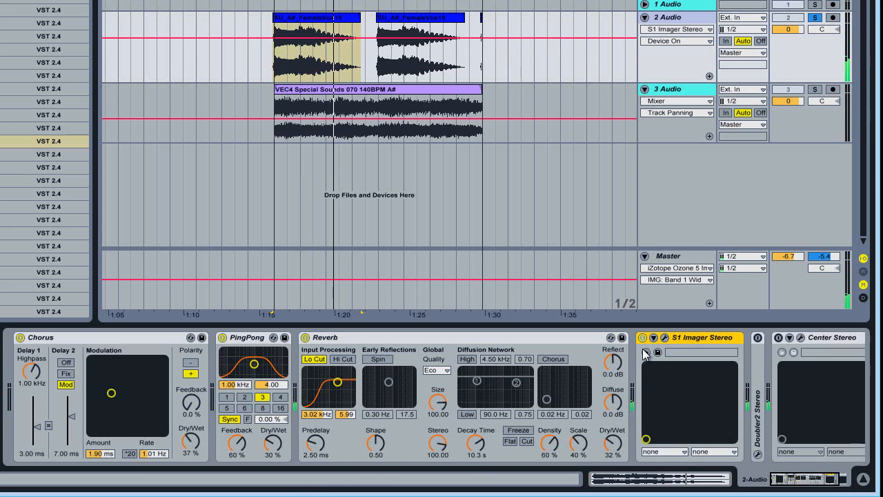
pyautogui.click(665, 339)
pyautogui.moveTo(416, 143); pyautogui.dragTo(416, 373)
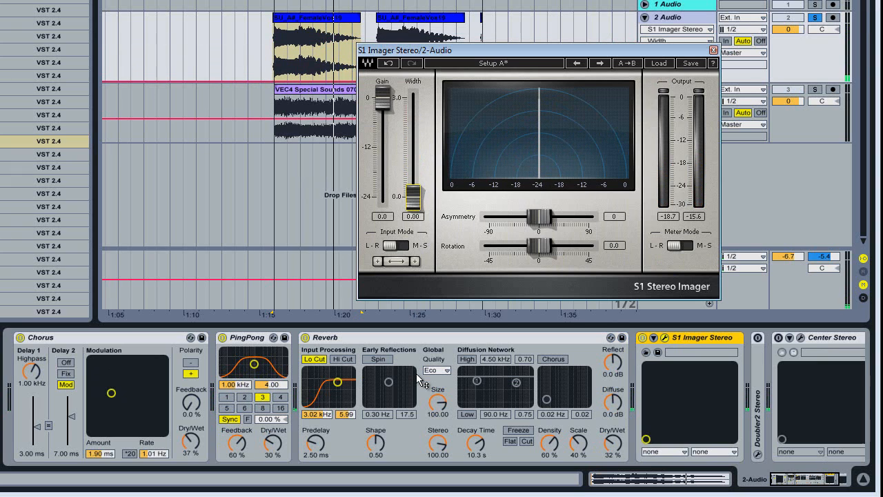
pyautogui.press('space')
pyautogui.press('space')
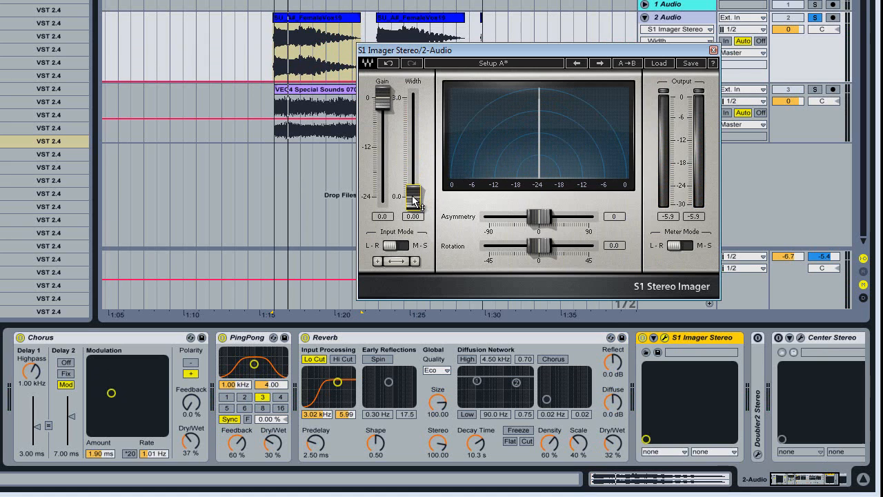
# Raise the S1 Imager's Width to 2.22 during playback and compare the vocal with the imager bypassed and active
pyautogui.press('space')
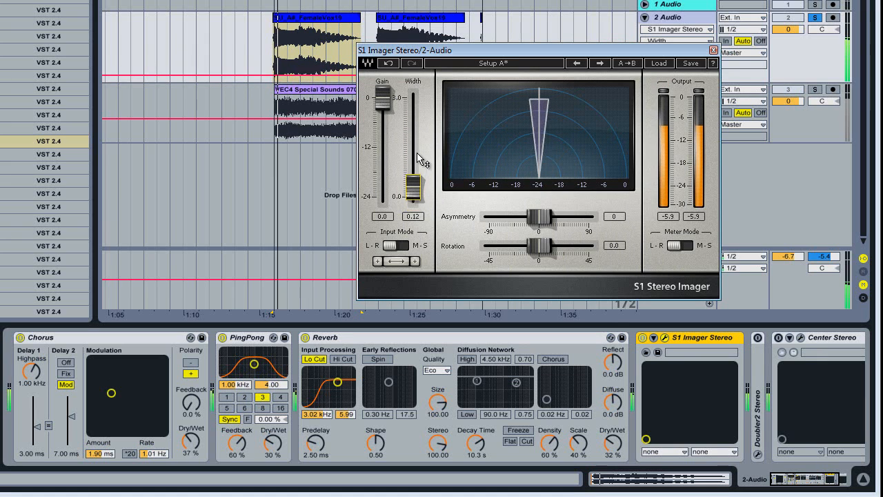
pyautogui.moveTo(413, 196); pyautogui.dragTo(416, 116)
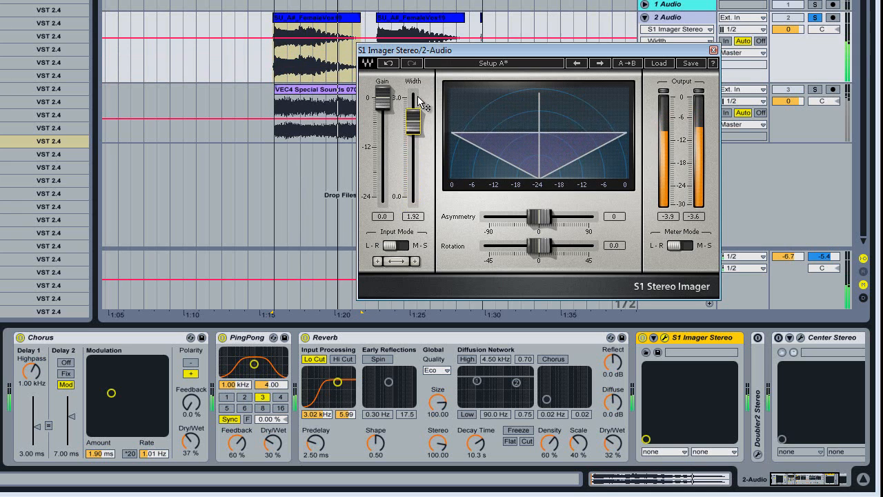
pyautogui.moveTo(421, 53)
pyautogui.mouseDown()
pyautogui.moveTo(421, 14)
pyautogui.moveTo(423, 44)
pyautogui.mouseUp()
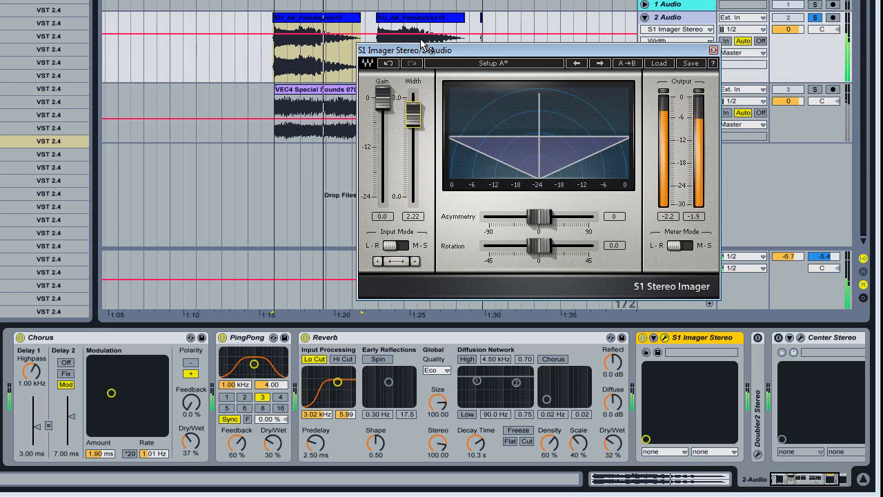
pyautogui.click(642, 338)
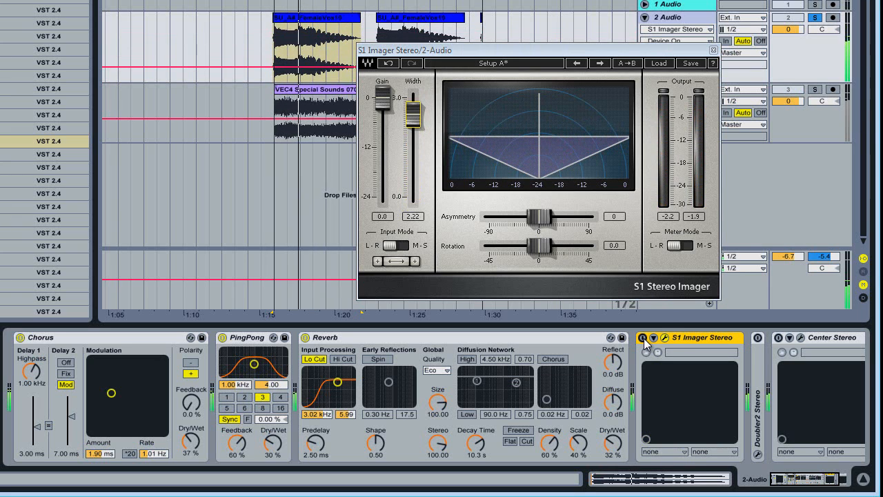
pyautogui.click(642, 338)
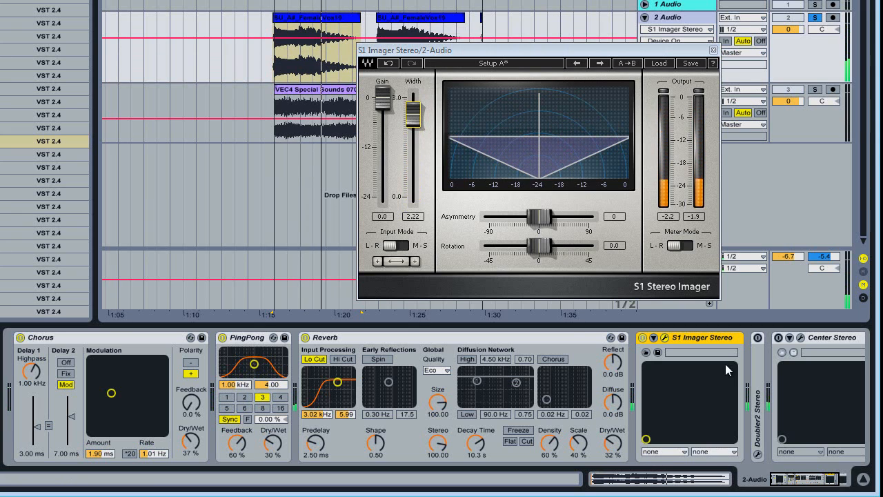
# Bypass the S1 Imager, expand the Doubler2 Stereo device, and open its plug-in window above the effect chain
pyautogui.click(802, 485)
pyautogui.doubleClick(668, 373)
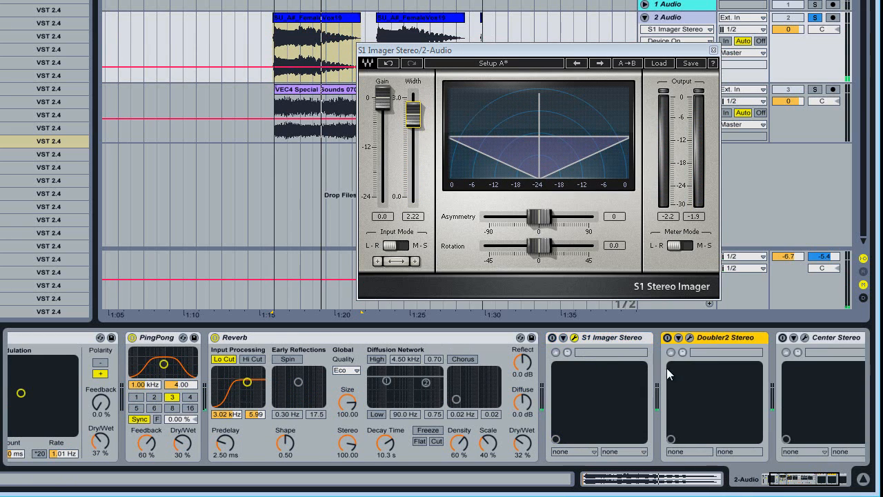
pyautogui.click(690, 337)
pyautogui.moveTo(440, 157); pyautogui.dragTo(477, 178)
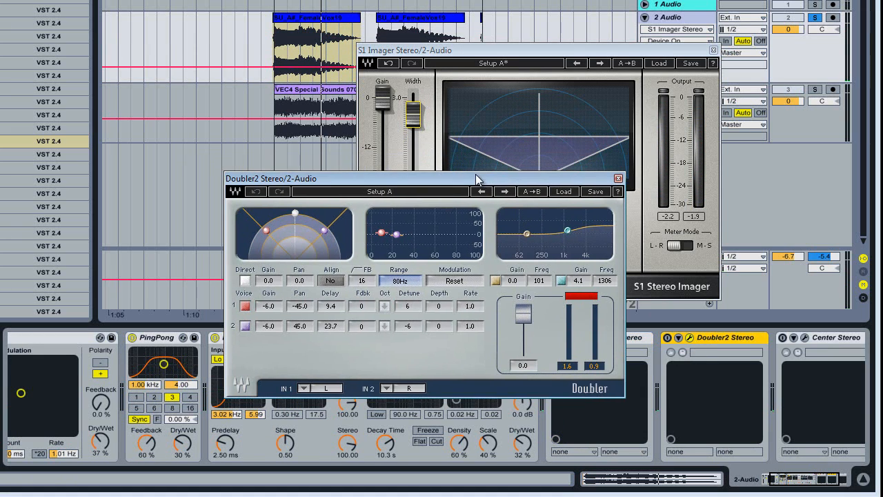
# Activate the Doubler2 Stereo to hear the doubled vocal, and delete the device from the track
pyautogui.click(670, 339)
pyautogui.click(669, 339)
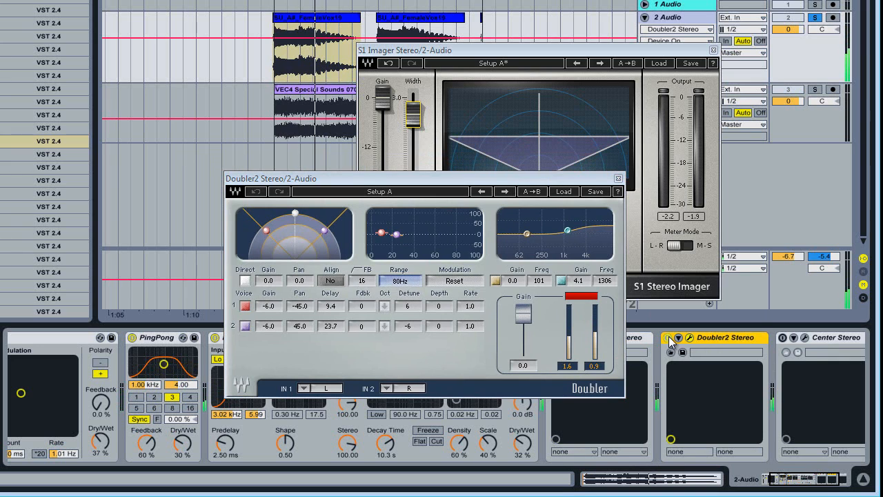
pyautogui.press('Delete')
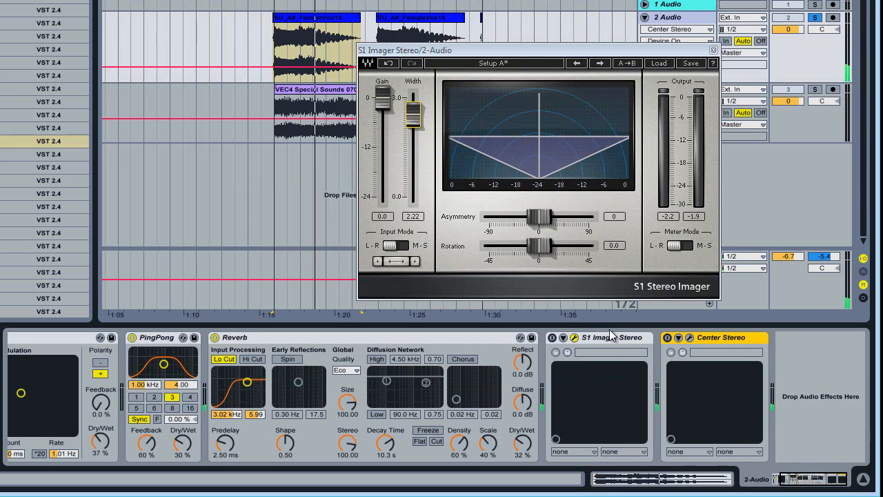
# Activate and open the Center Stereo device, and set Sides to OFF and Center to +6 during playback
pyautogui.click(690, 337)
pyautogui.moveTo(443, 68); pyautogui.dragTo(440, 25)
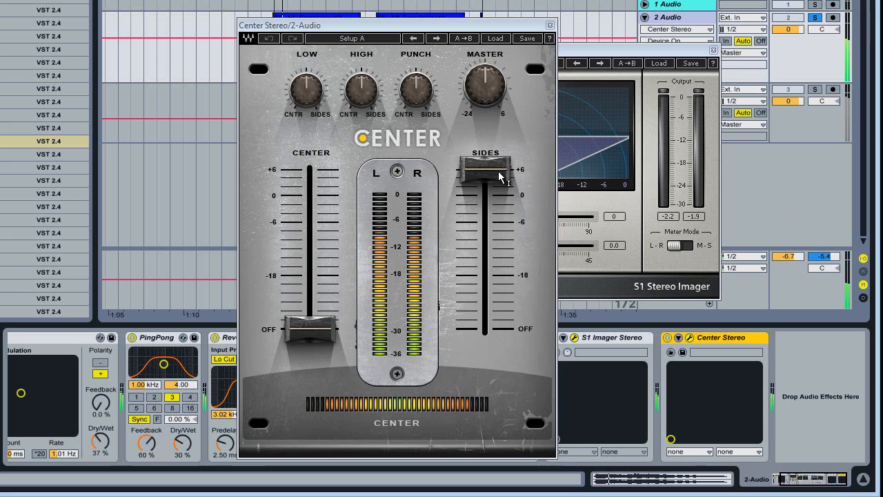
pyautogui.moveTo(492, 172); pyautogui.dragTo(466, 324)
pyautogui.moveTo(307, 328); pyautogui.dragTo(310, 169)
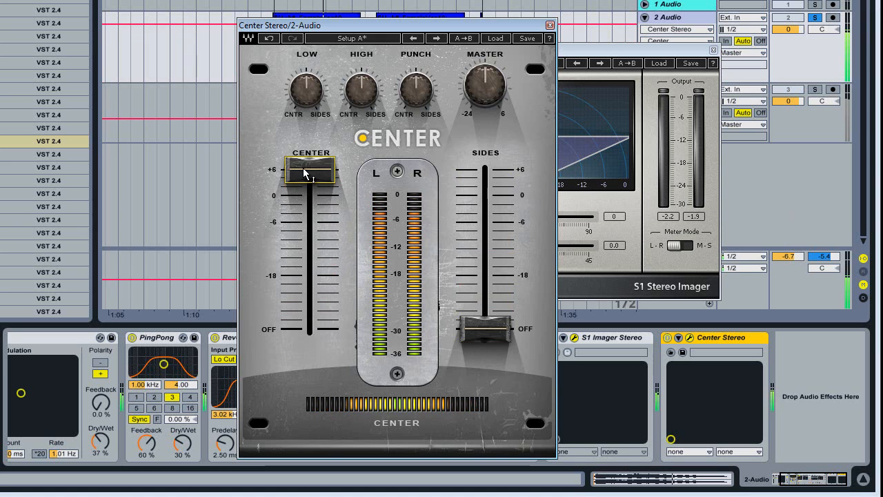
# Compare the Center device's Sides at +6 and at OFF during playback, keeping Center at +6
pyautogui.moveTo(304, 173)
pyautogui.moveTo(305, 174); pyautogui.dragTo(321, 181)
pyautogui.moveTo(499, 341); pyautogui.dragTo(503, 14)
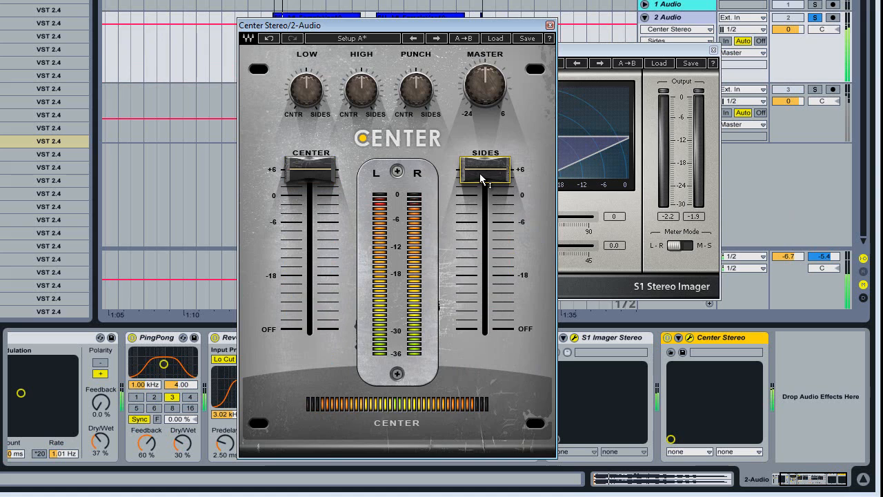
pyautogui.moveTo(480, 178)
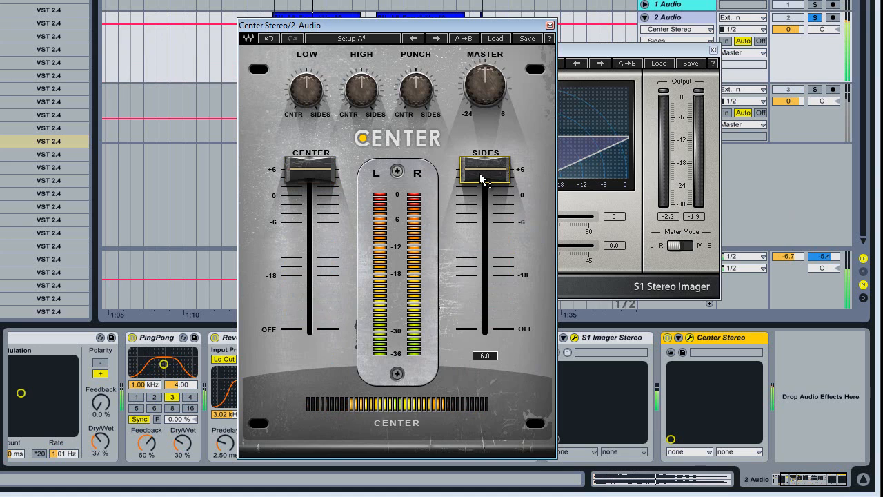
pyautogui.moveTo(481, 178); pyautogui.dragTo(483, 326)
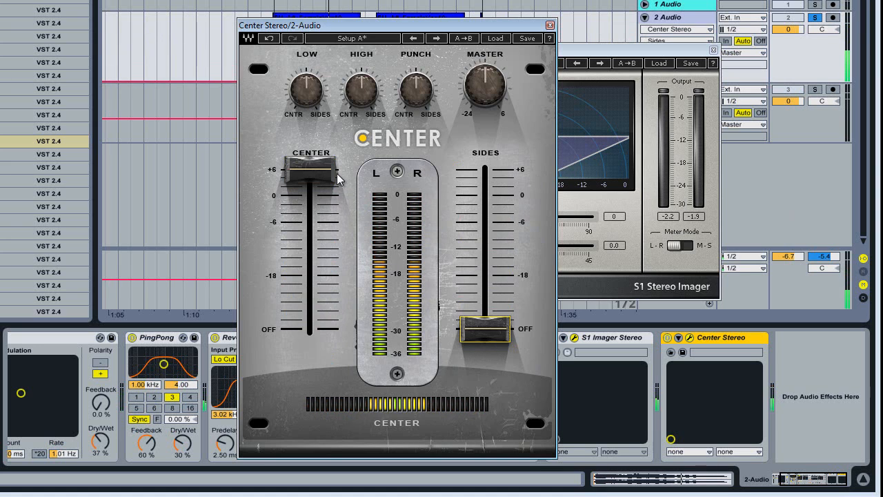
# Set Center to OFF, Sides to +6 and Master to 3.9 in the Center device, and solo the 3 Audio track
pyautogui.moveTo(336, 173); pyautogui.dragTo(338, 332)
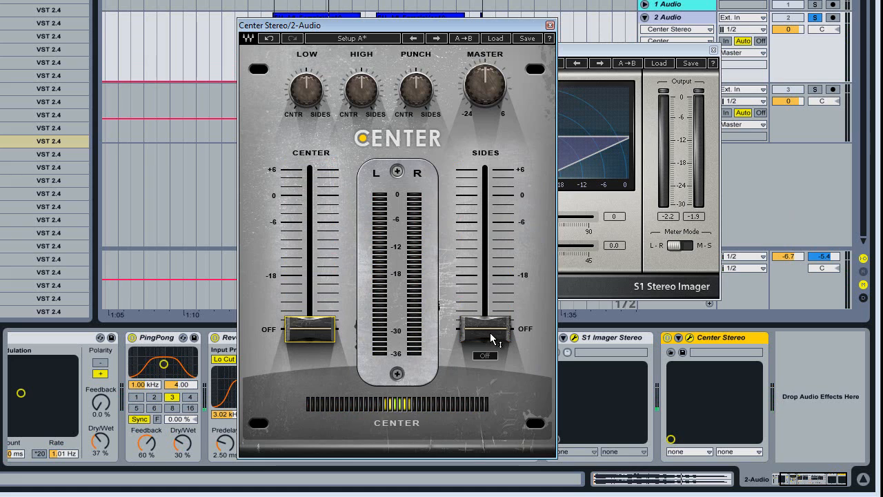
pyautogui.moveTo(490, 337); pyautogui.dragTo(485, 170)
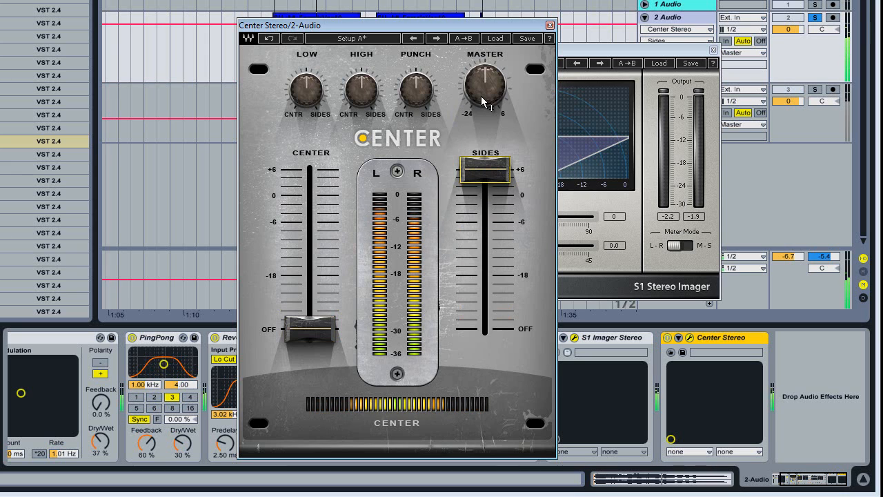
pyautogui.moveTo(482, 101); pyautogui.dragTo(494, 41)
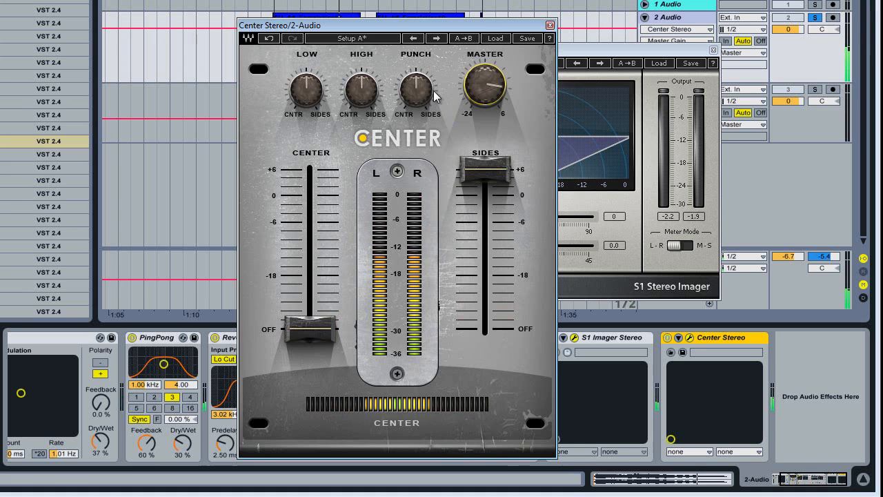
pyautogui.click(815, 89)
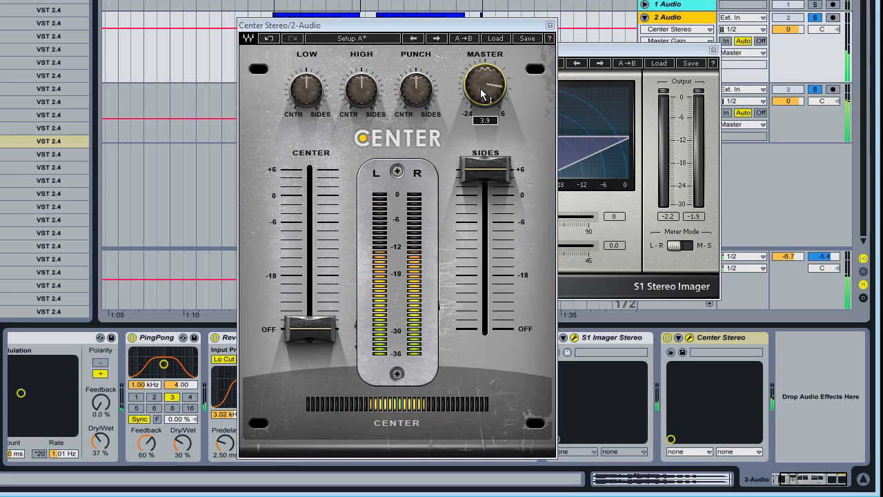
# Close the Center and S1 Imager plug-in windows and bypass the Center Stereo device
pyautogui.click(550, 27)
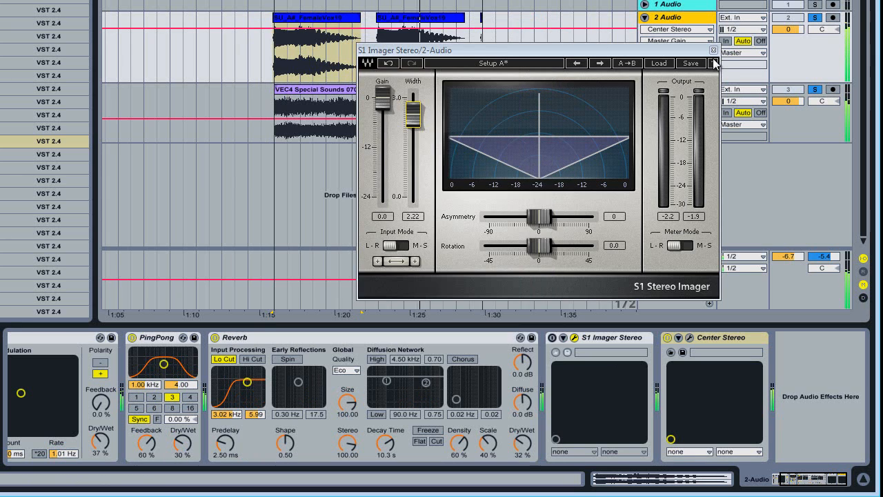
pyautogui.click(714, 52)
pyautogui.click(669, 336)
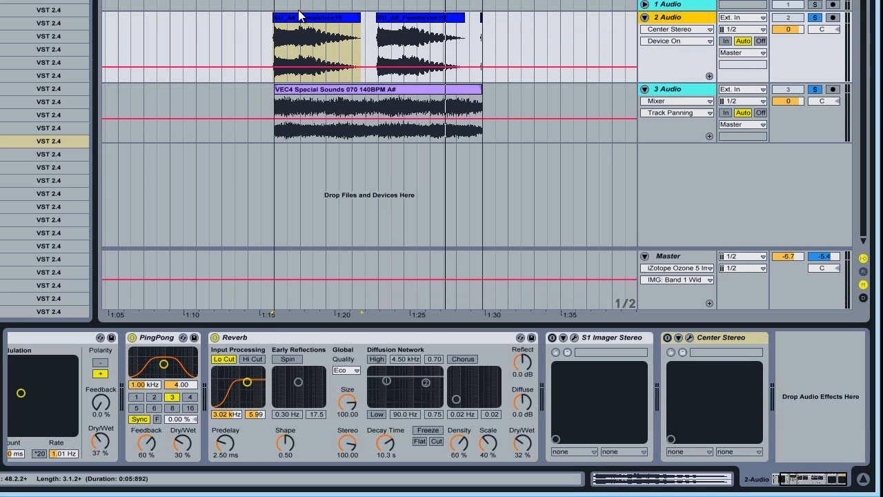
# Play the soloed tracks and reactivate the S1 Imager Stereo device on the vocal
pyautogui.press('space')
pyautogui.click(552, 337)
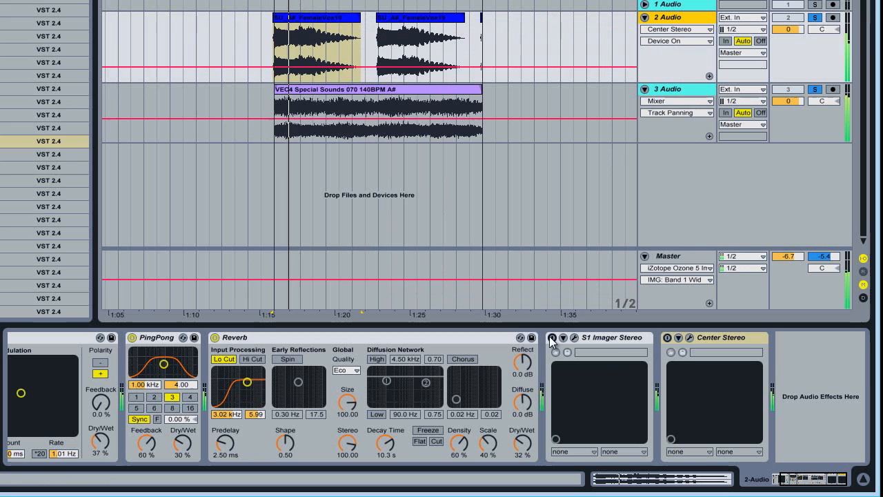
pyautogui.click(614, 340)
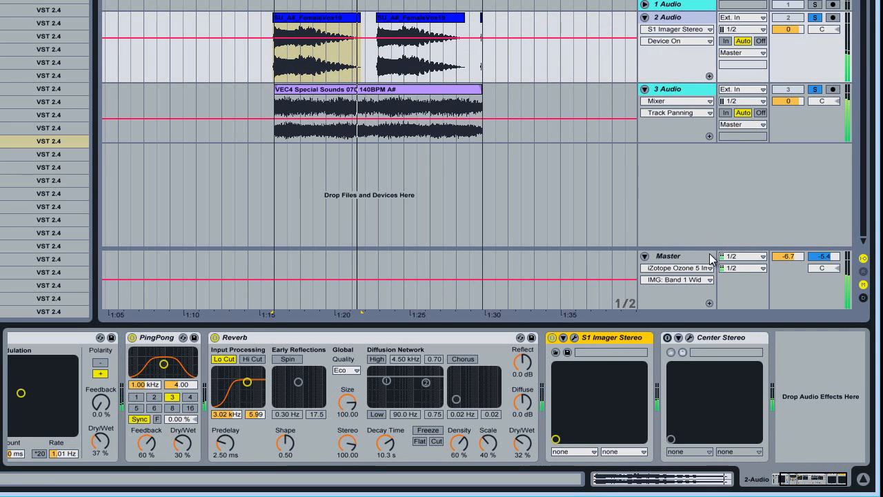
# Select the Master track and open the window of its iZotope Ozone 5 Imager
pyautogui.click(798, 98)
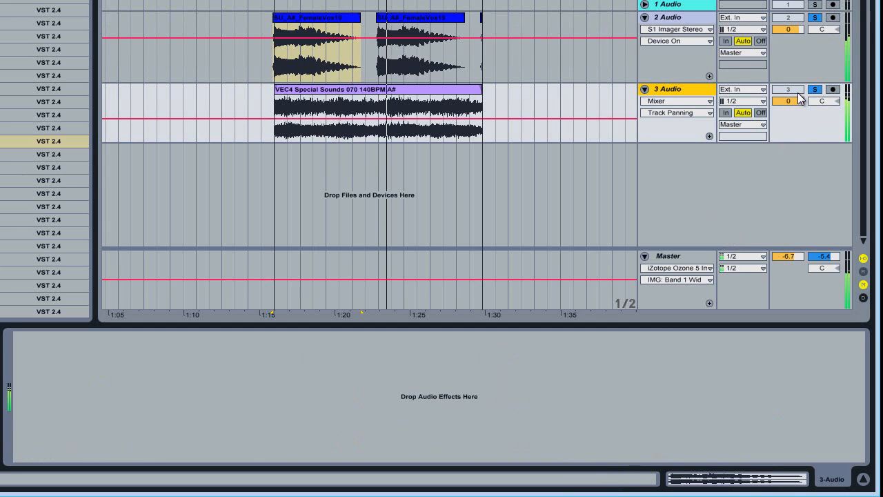
pyautogui.click(807, 298)
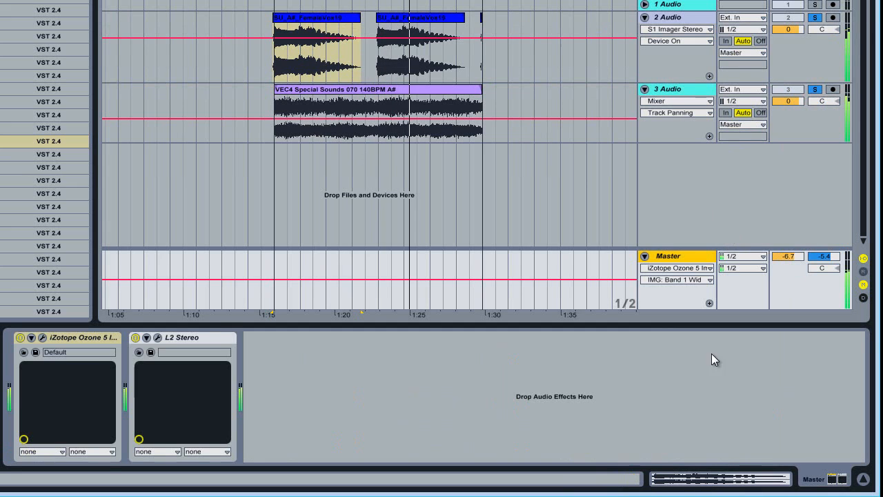
pyautogui.click(157, 337)
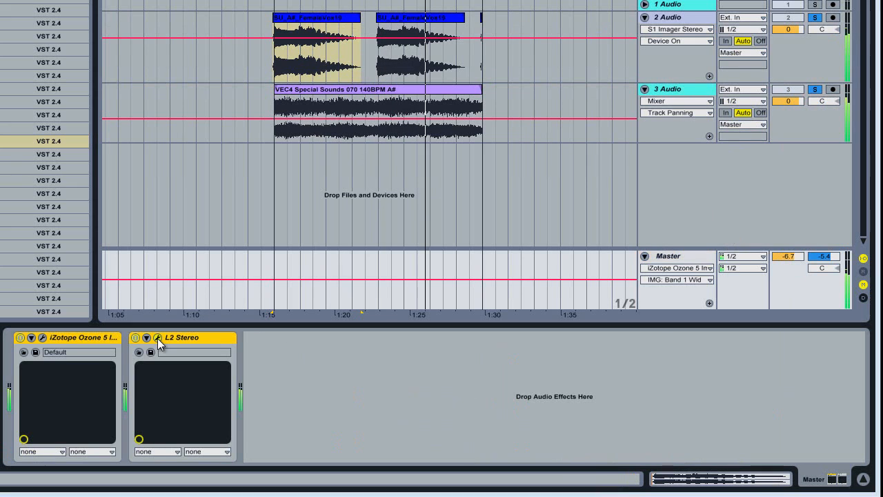
pyautogui.click(44, 338)
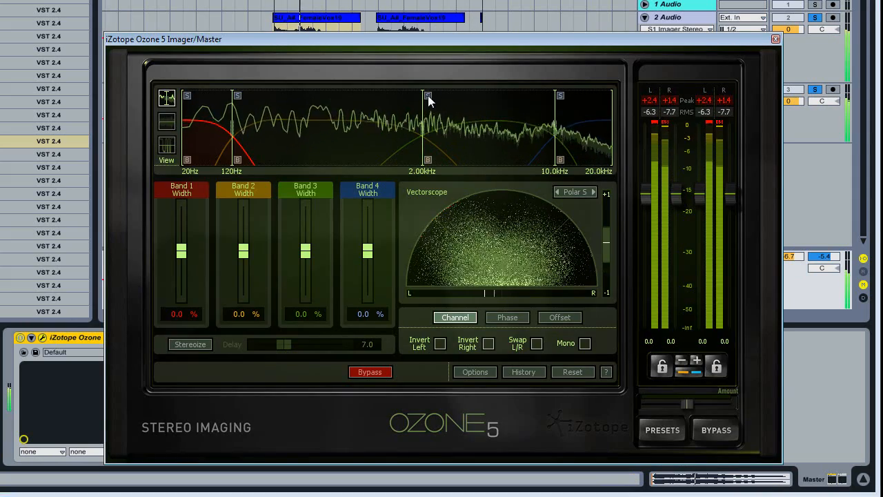
# Solo Band 1 in the Ozone 5 Imager and reduce its Width to -46.9% during playback
pyautogui.click(187, 96)
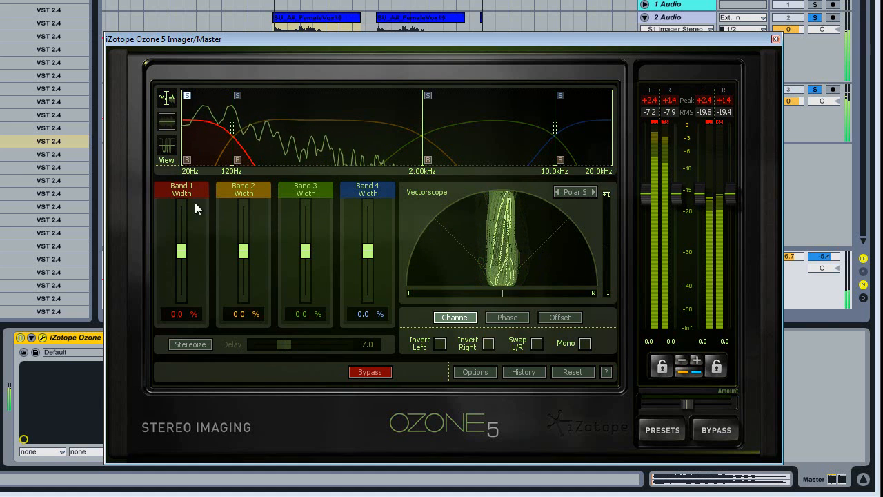
pyautogui.moveTo(182, 250); pyautogui.dragTo(196, 284)
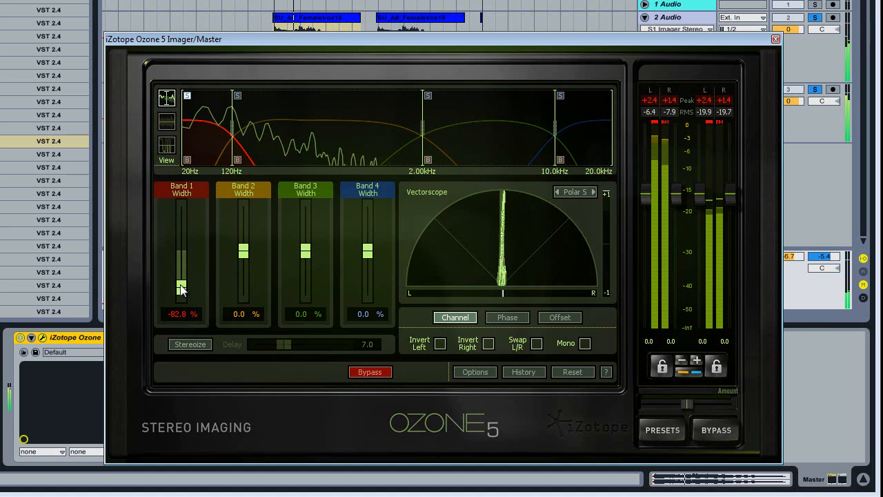
pyautogui.moveTo(182, 288)
pyautogui.mouseDown()
pyautogui.moveTo(198, 323)
pyautogui.moveTo(182, 271)
pyautogui.mouseUp()
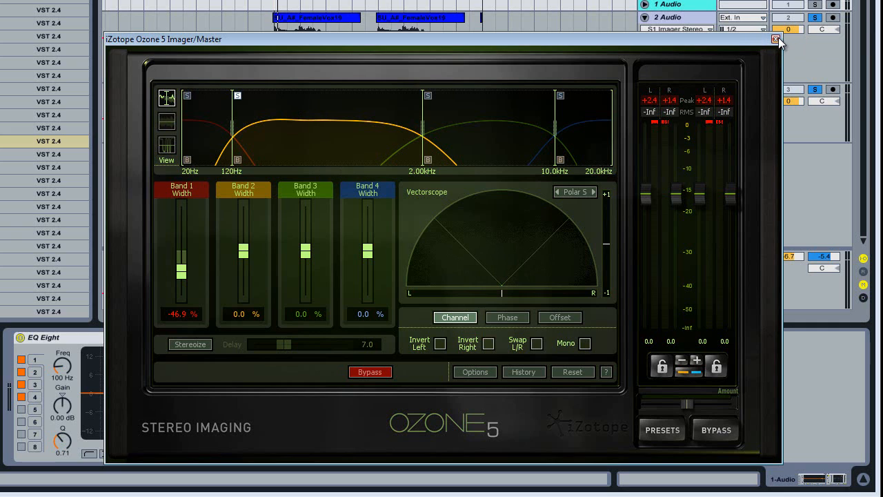
# Turn off the Band 2 solo in the Ozone 5 Imager, toggle playback, and close the imager window
pyautogui.click(241, 95)
pyautogui.press('space')
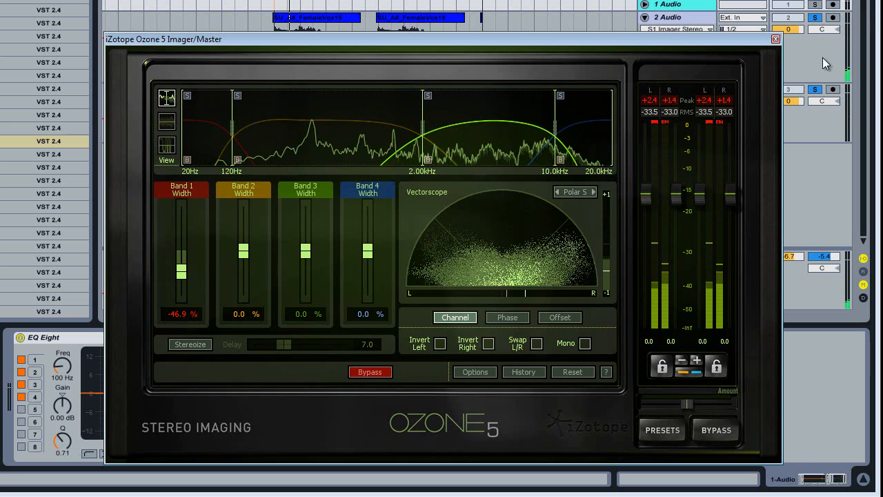
pyautogui.click(775, 39)
# Select the 2 Audio track to show its effect chain and play the tracks
pyautogui.click(786, 62)
pyautogui.click(804, 117)
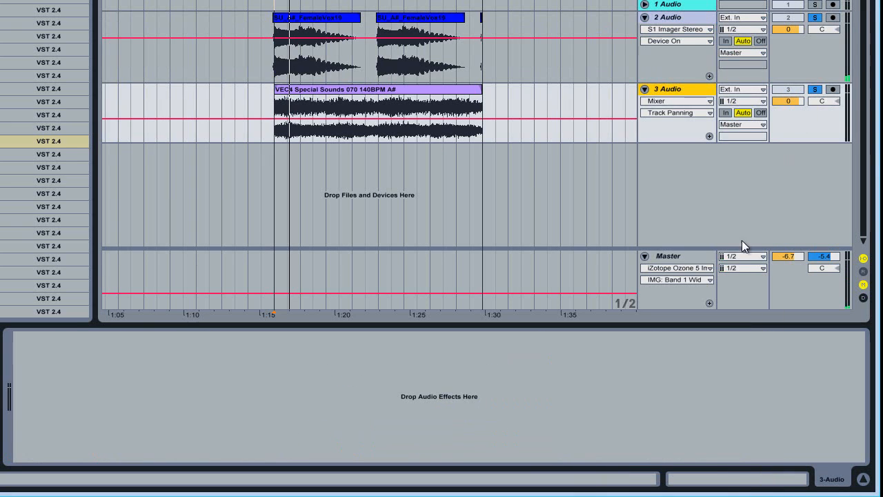
pyautogui.click(802, 39)
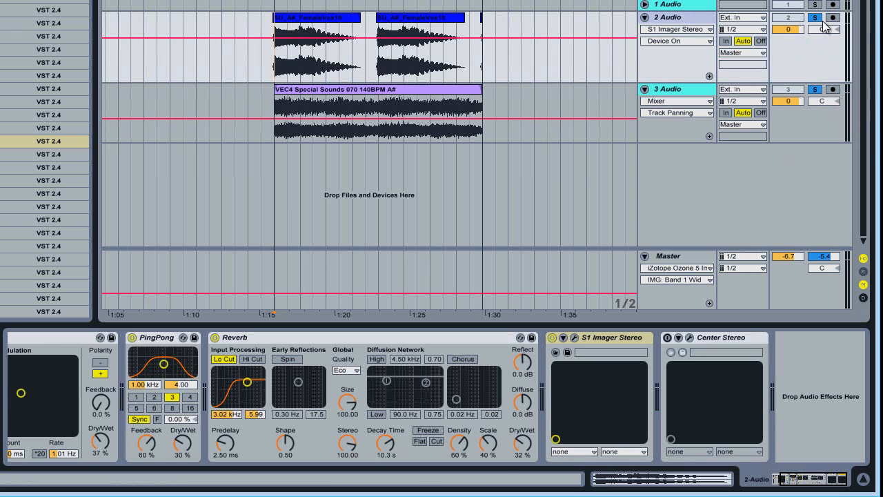
pyautogui.press('space')
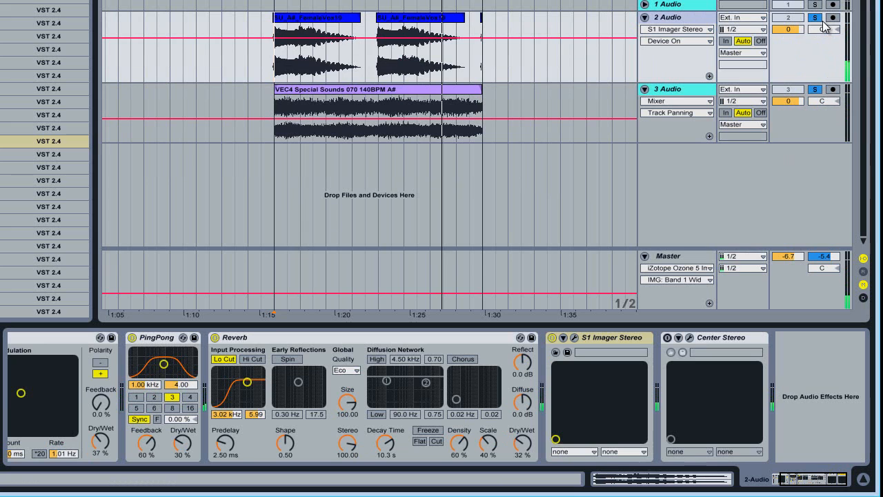
# Open and activate the Center Stereo device with Sides at +6, lower its Master gain during playback, and close its window
pyautogui.click(689, 338)
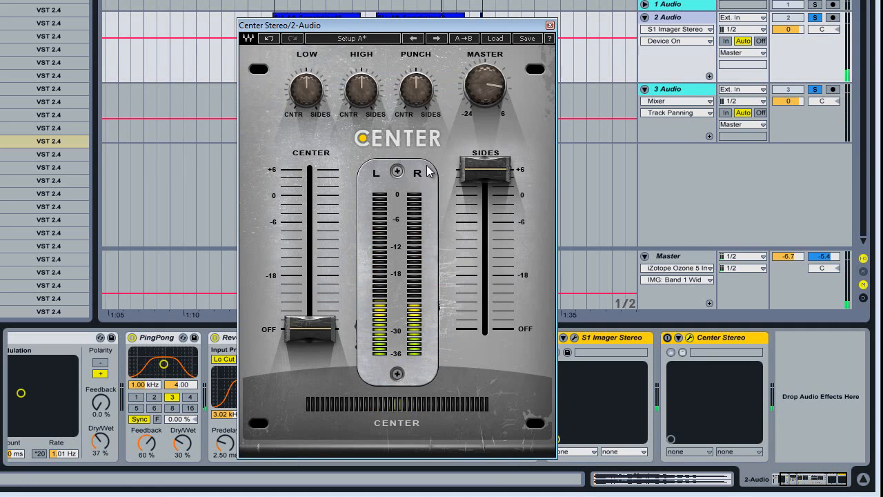
pyautogui.moveTo(498, 169); pyautogui.dragTo(510, 103)
pyautogui.click(667, 338)
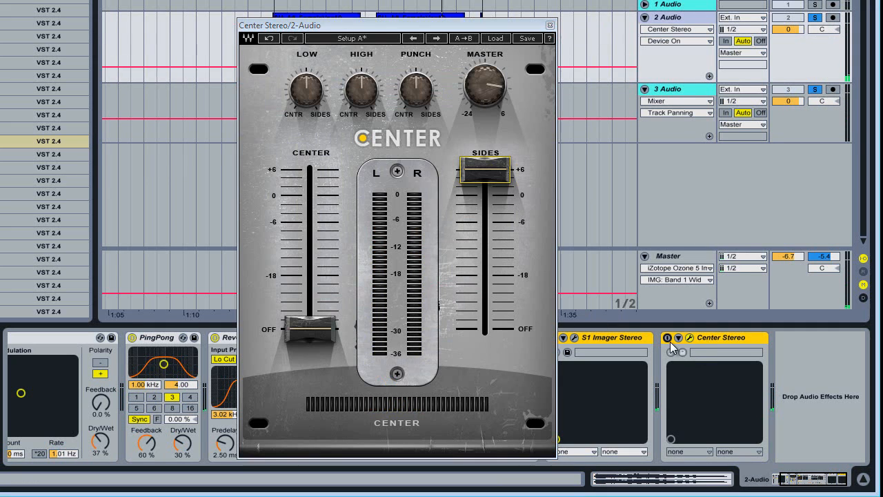
pyautogui.press('space')
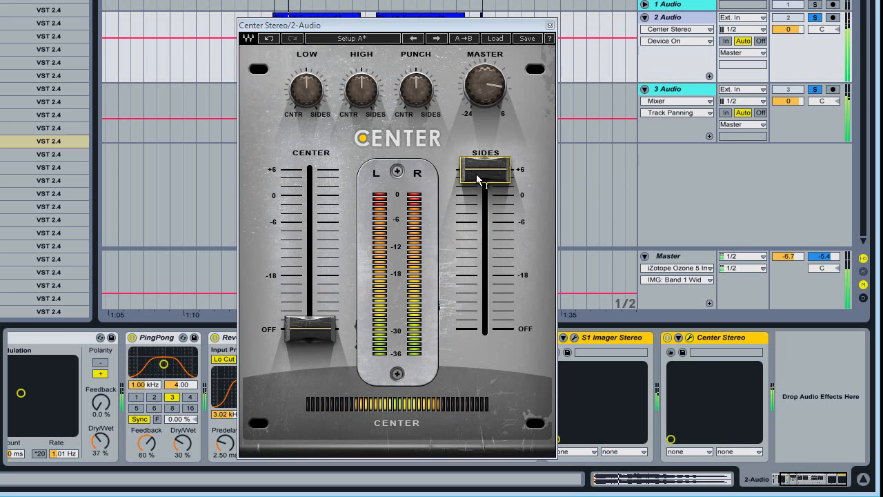
pyautogui.moveTo(483, 92); pyautogui.dragTo(485, 112)
pyautogui.click(549, 25)
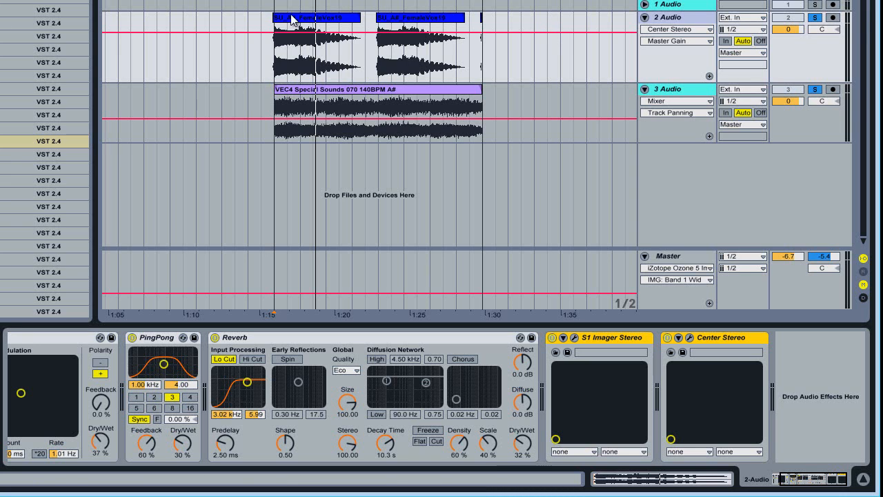
# Open the Ozone 5 Imager on the Master track and set all four band Widths to -100% to hear the mix in mono
pyautogui.click(809, 283)
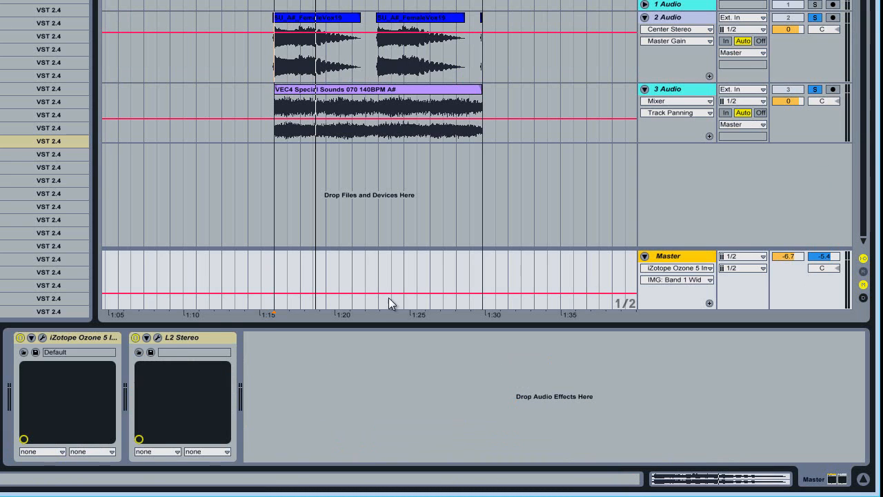
pyautogui.click(39, 338)
pyautogui.click(43, 337)
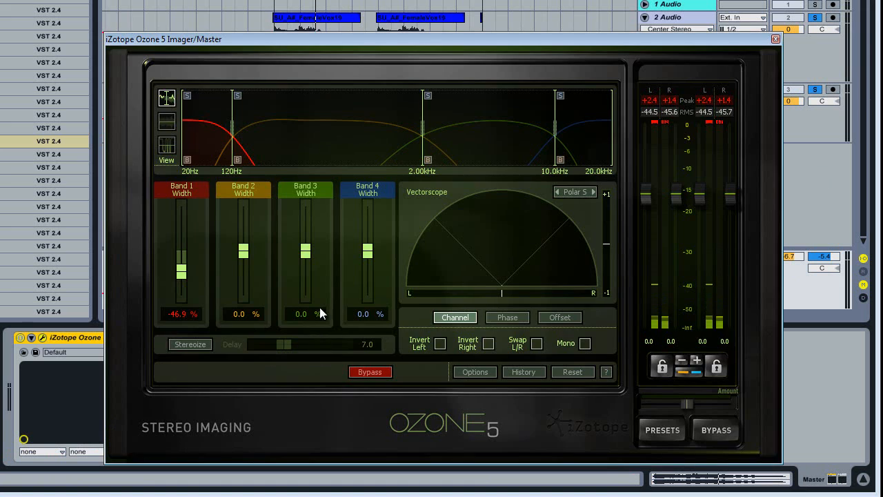
pyautogui.moveTo(248, 252); pyautogui.dragTo(181, 297)
pyautogui.moveTo(293, 251); pyautogui.dragTo(332, 312)
pyautogui.moveTo(369, 258); pyautogui.dragTo(497, 297)
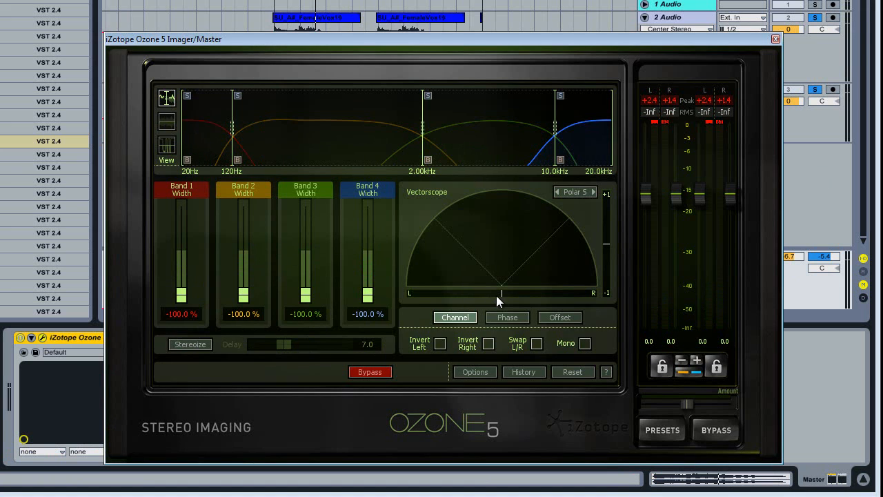
pyautogui.press('space')
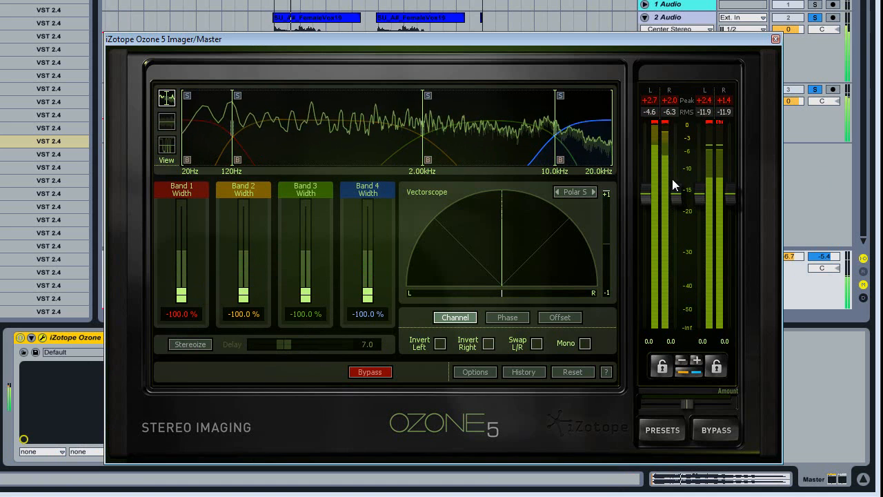
# Reset the Width of all four Ozone 5 Imager bands to 0% during playback and close the imager window
pyautogui.keyDown('ctrl'); pyautogui.click(368, 295); pyautogui.keyUp('ctrl')
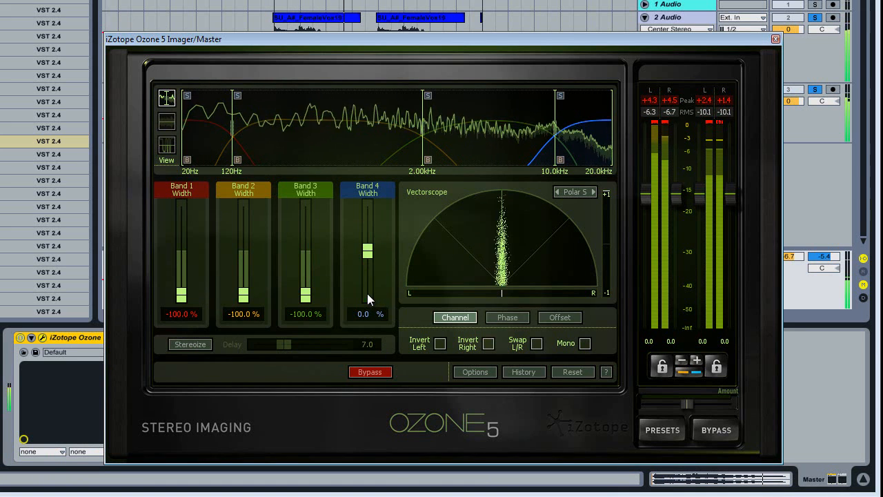
pyautogui.keyDown('ctrl'); pyautogui.click(307, 294); pyautogui.keyUp('ctrl')
pyautogui.keyDown('ctrl'); pyautogui.click(243, 296); pyautogui.keyUp('ctrl')
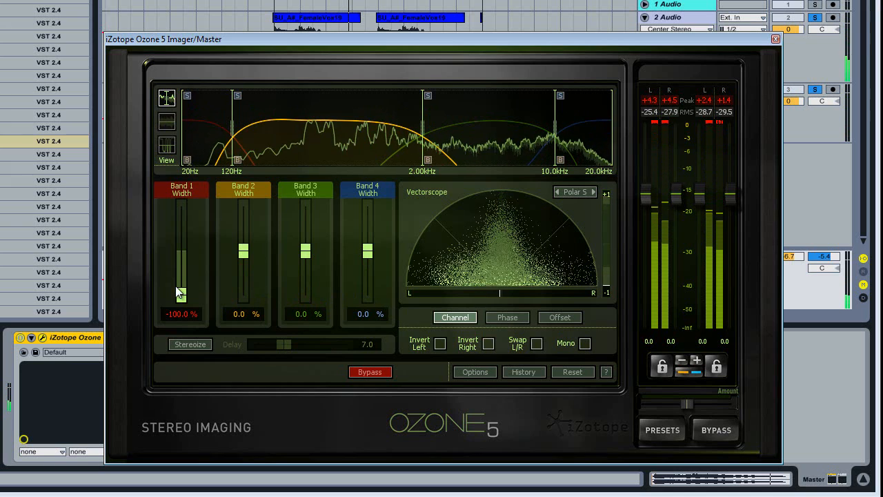
pyautogui.keyDown('ctrl'); pyautogui.click(181, 295); pyautogui.keyUp('ctrl')
pyautogui.click(776, 39)
# Select the 2 Audio track and collapse its Chorus, PingPong and Reverb devices
pyautogui.click(840, 33)
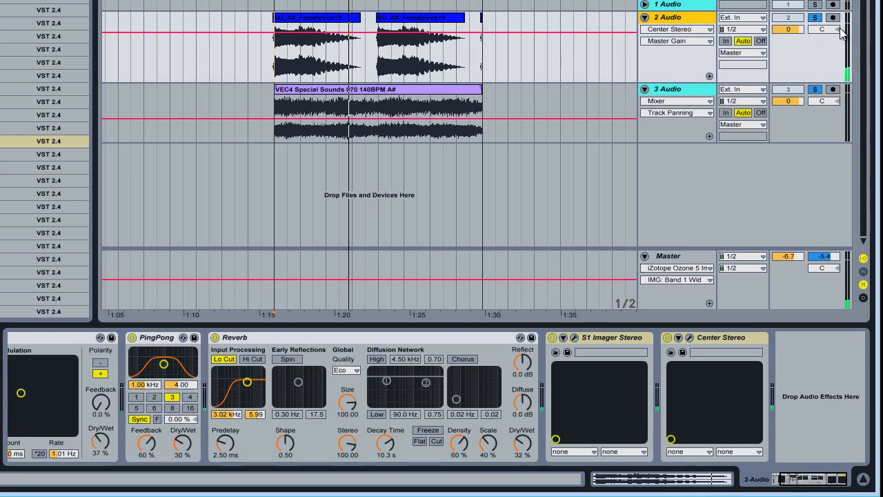
pyautogui.moveTo(794, 481); pyautogui.dragTo(730, 480)
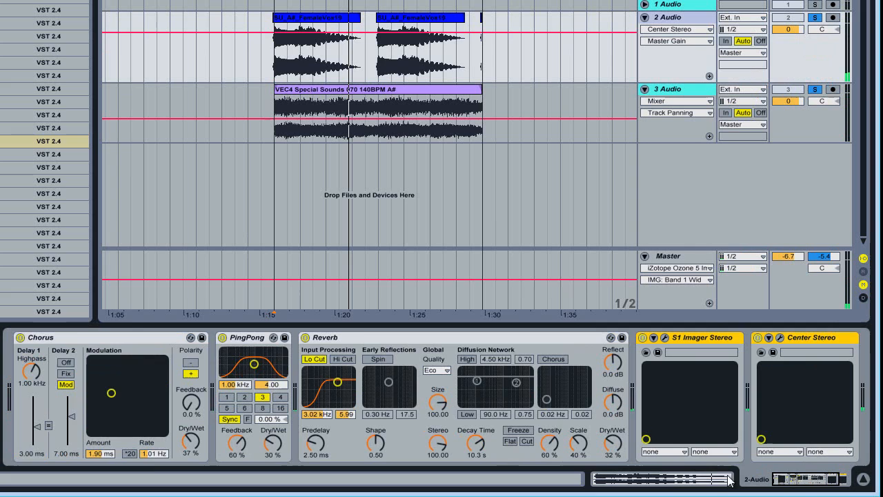
pyautogui.doubleClick(74, 340)
pyautogui.doubleClick(65, 340)
pyautogui.doubleClick(175, 340)
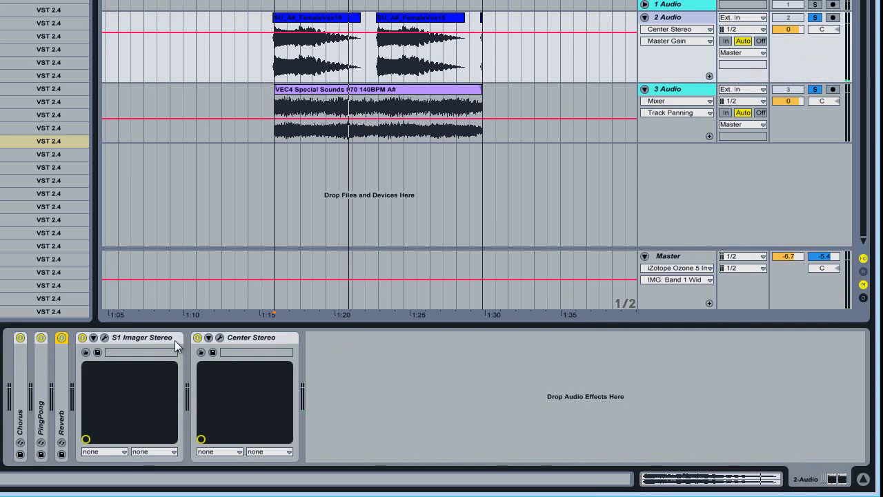
# Collapse the S1 Imager Stereo and Center Stereo devices and take the 3 Audio track out of solo
pyautogui.doubleClick(141, 334)
pyautogui.click(150, 340)
pyautogui.doubleClick(150, 339)
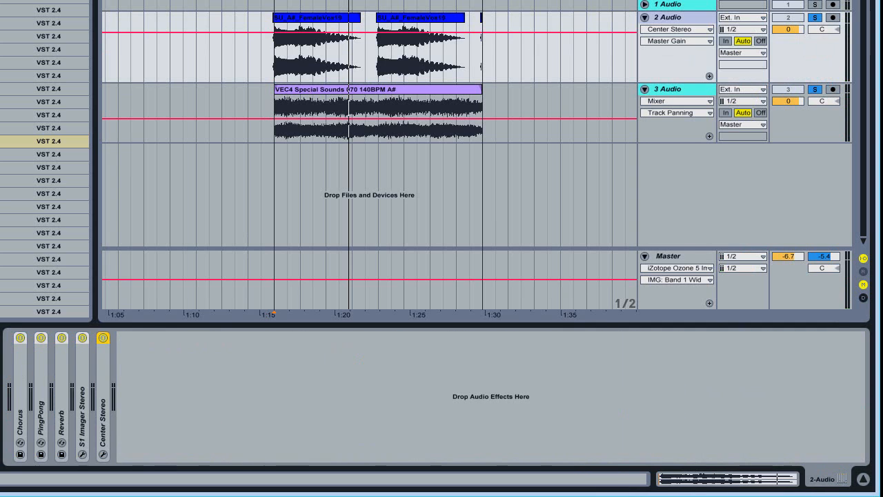
pyautogui.click(815, 90)
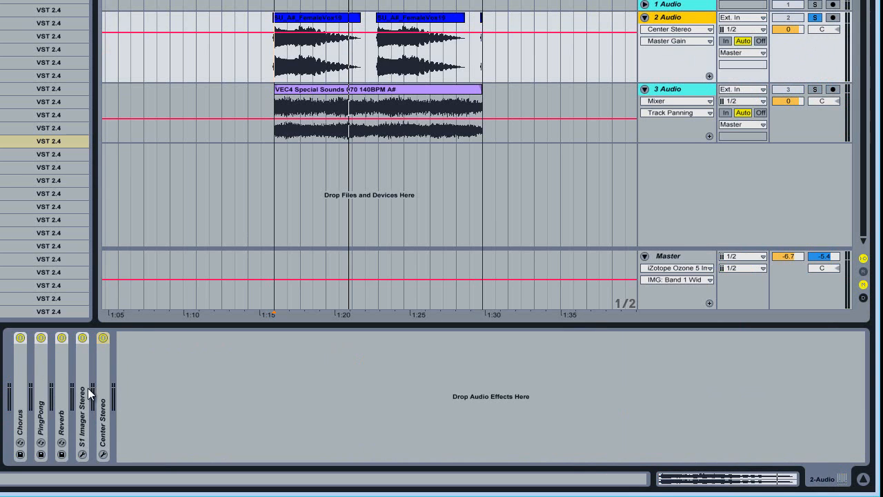
# Deactivate the Chorus, PingPong, Reverb, S1 Imager and Center devices and play the dry vocal
pyautogui.click(20, 337)
pyautogui.click(41, 338)
pyautogui.click(62, 338)
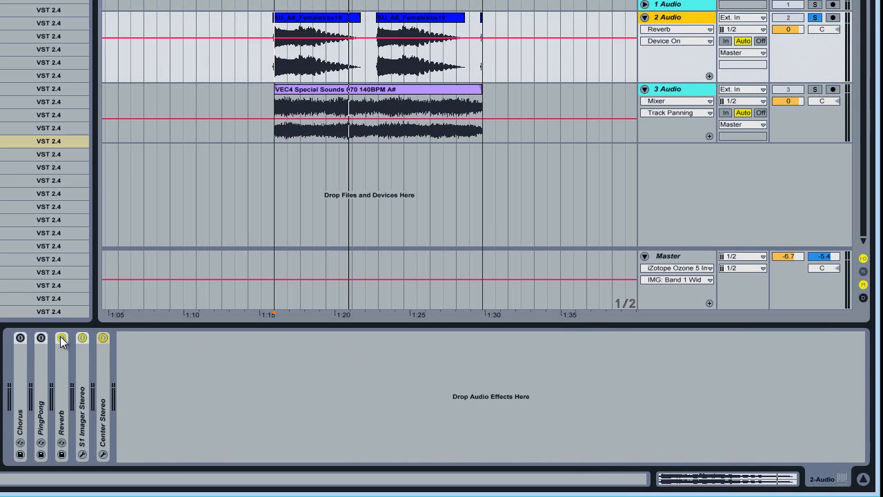
pyautogui.click(104, 338)
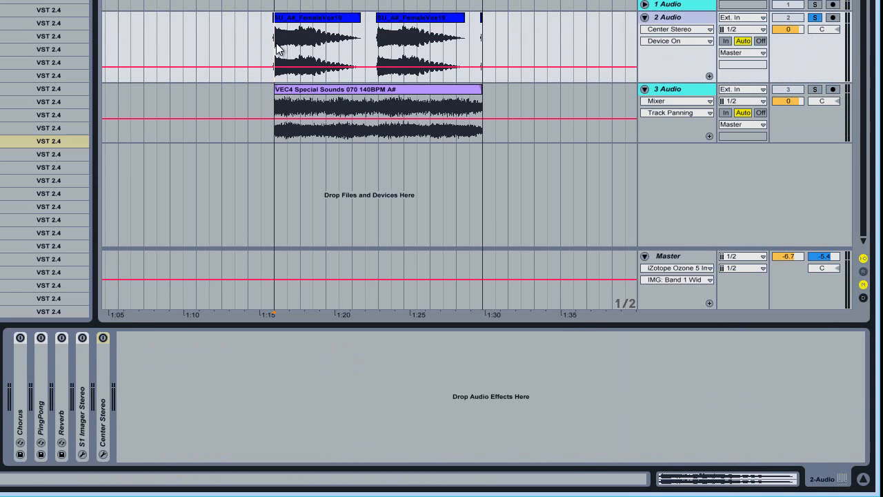
pyautogui.press('space')
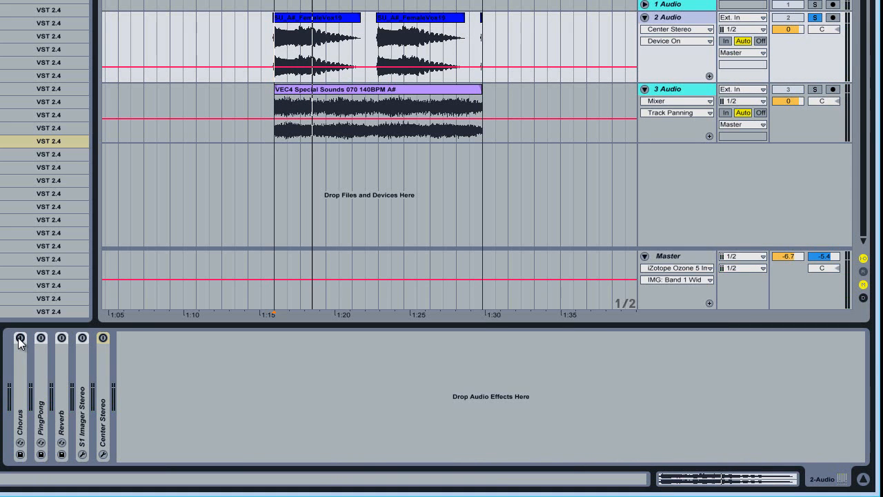
# Reactivate Chorus, PingPong and Reverb one after another, playing the vocal to hear each added effect
pyautogui.click(20, 338)
pyautogui.press('space')
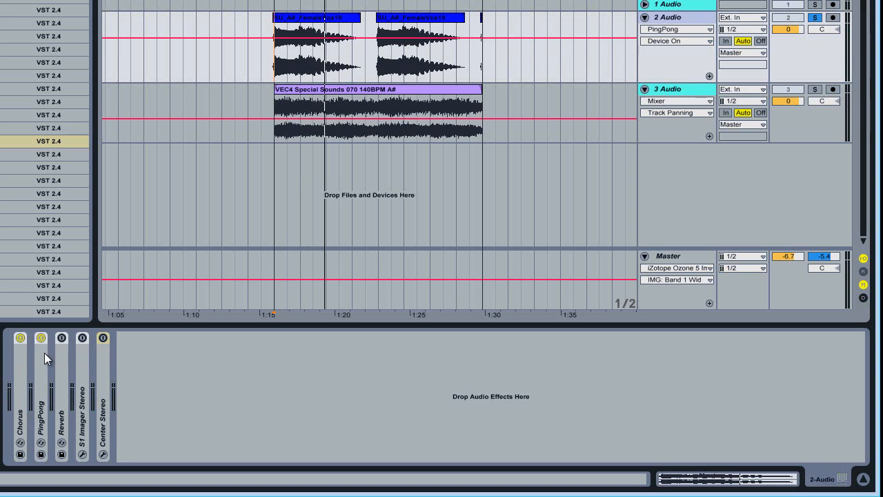
pyautogui.press('space')
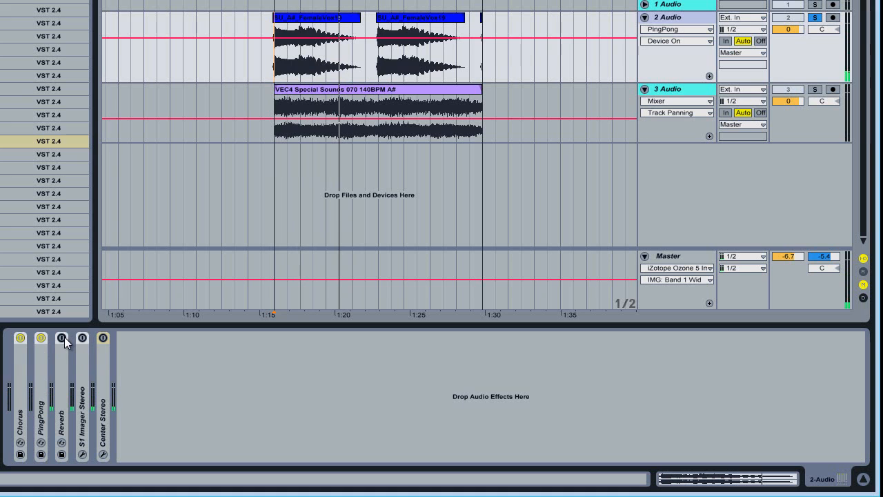
pyautogui.click(62, 337)
pyautogui.press('space')
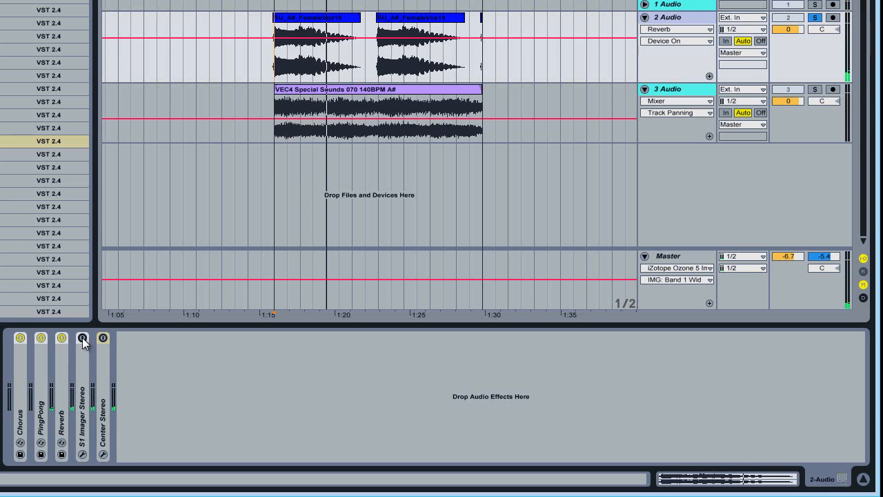
# Activate the S1 Imager Stereo device and compare the playing vocal with it bypassed and re-enabled
pyautogui.click(82, 338)
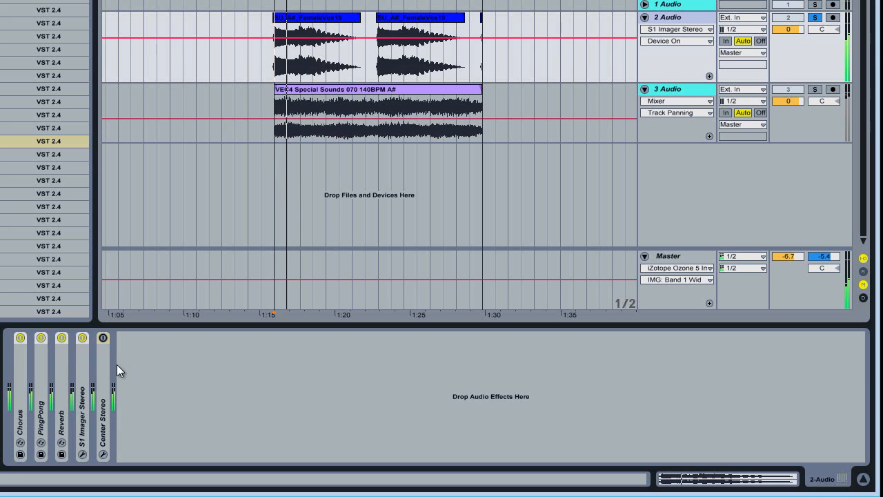
pyautogui.click(82, 338)
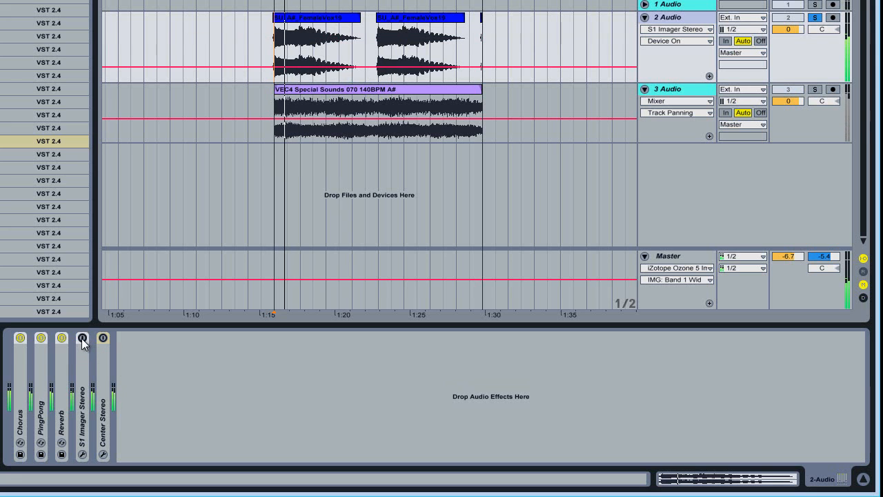
pyautogui.click(82, 338)
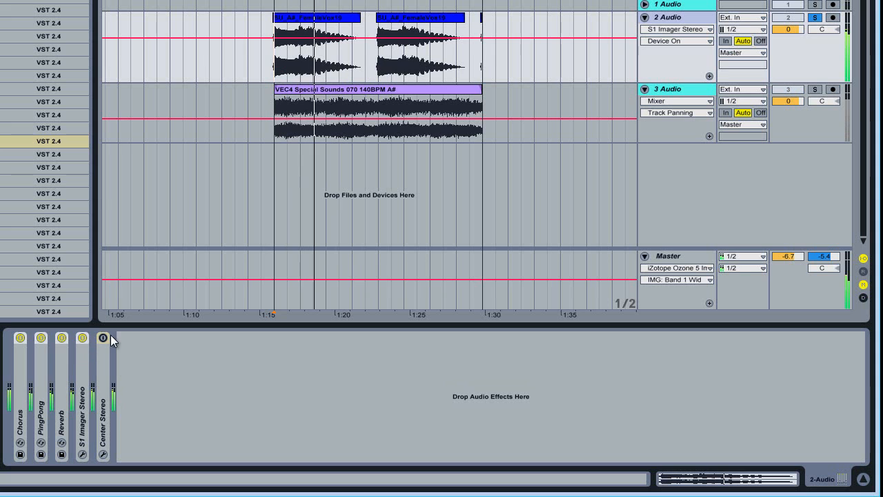
# Activate and expand the Center Stereo device, raise its Center level to about 0.3 in its window, and close the window
pyautogui.click(103, 337)
pyautogui.doubleClick(106, 349)
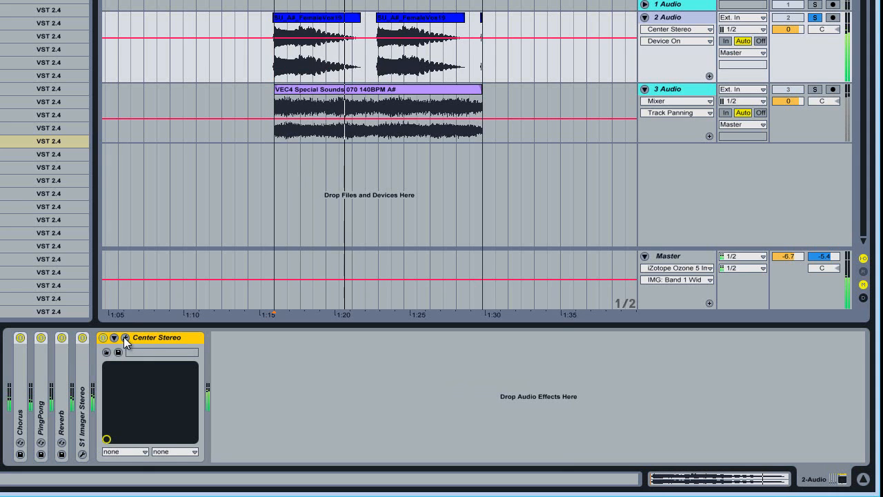
pyautogui.click(124, 338)
pyautogui.click(474, 173)
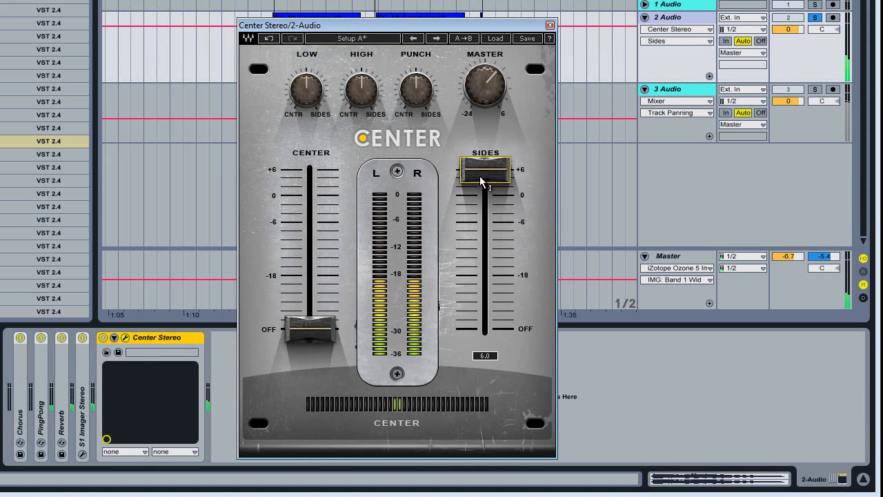
pyautogui.moveTo(307, 333); pyautogui.dragTo(321, 200)
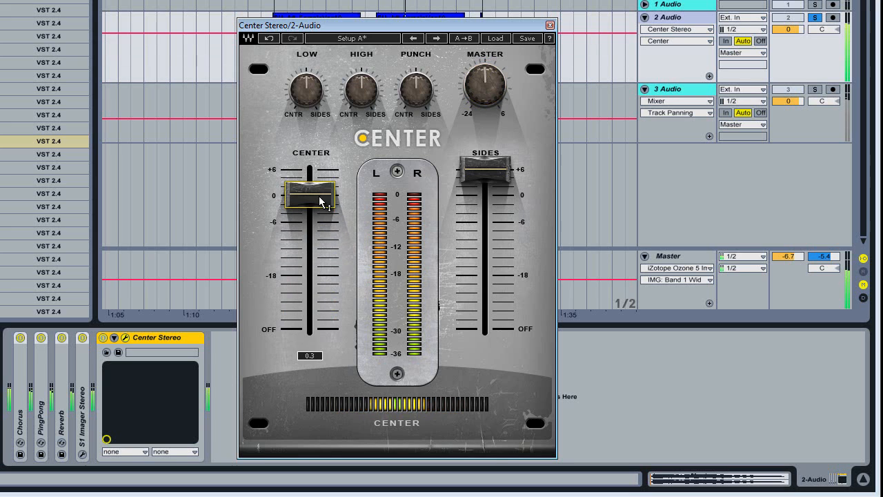
pyautogui.click(550, 26)
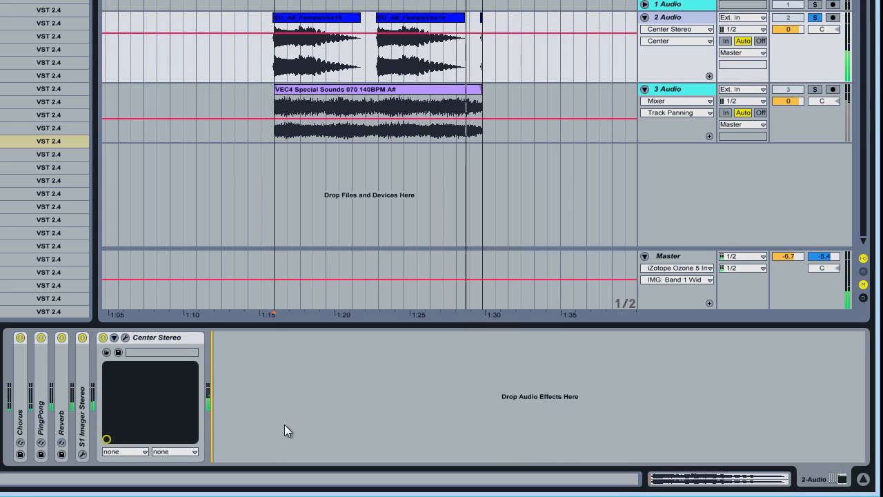
# Solo the 3 Audio track alongside the vocal and deactivate the Center Stereo device during playback
pyautogui.click(818, 89)
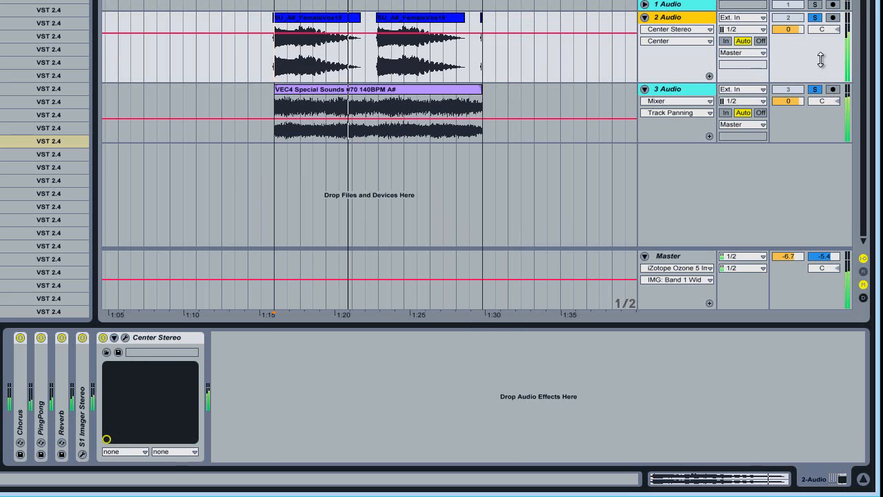
pyautogui.click(103, 338)
pyautogui.click(289, 360)
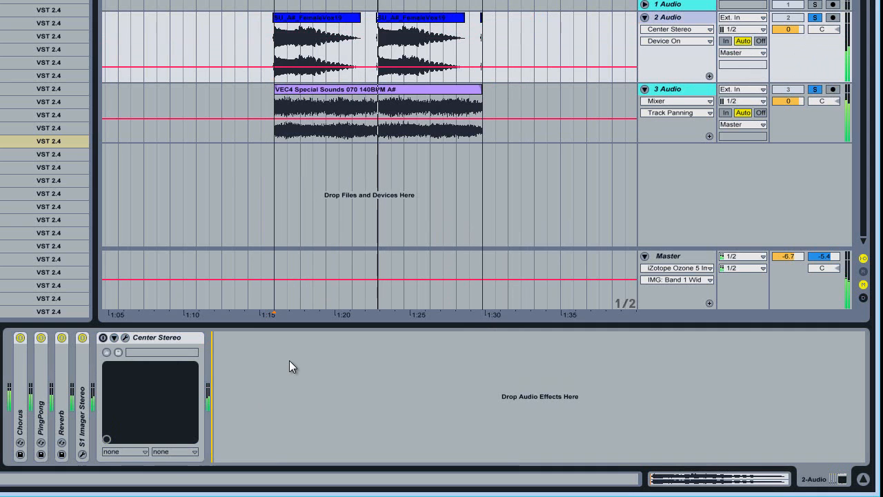